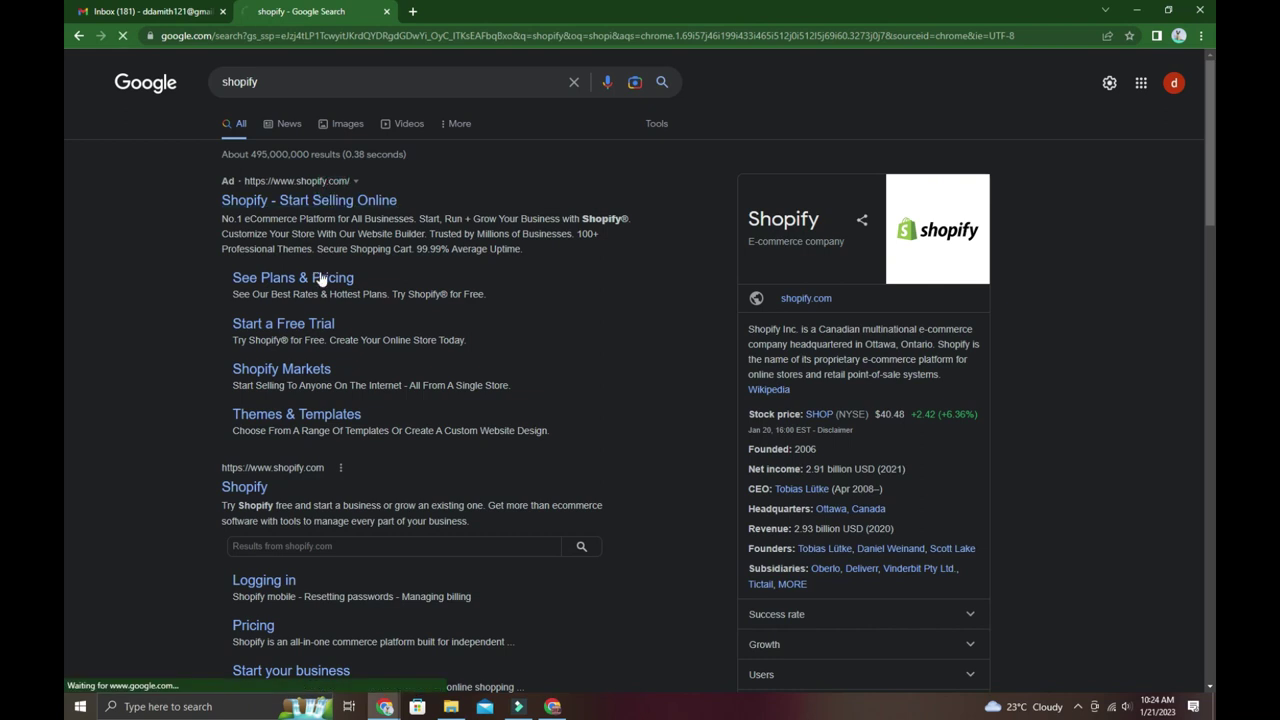
- Follow the 'See Plans & Pricing' link under the Shopify ad to the free-trial signup page
left_click(285, 290)
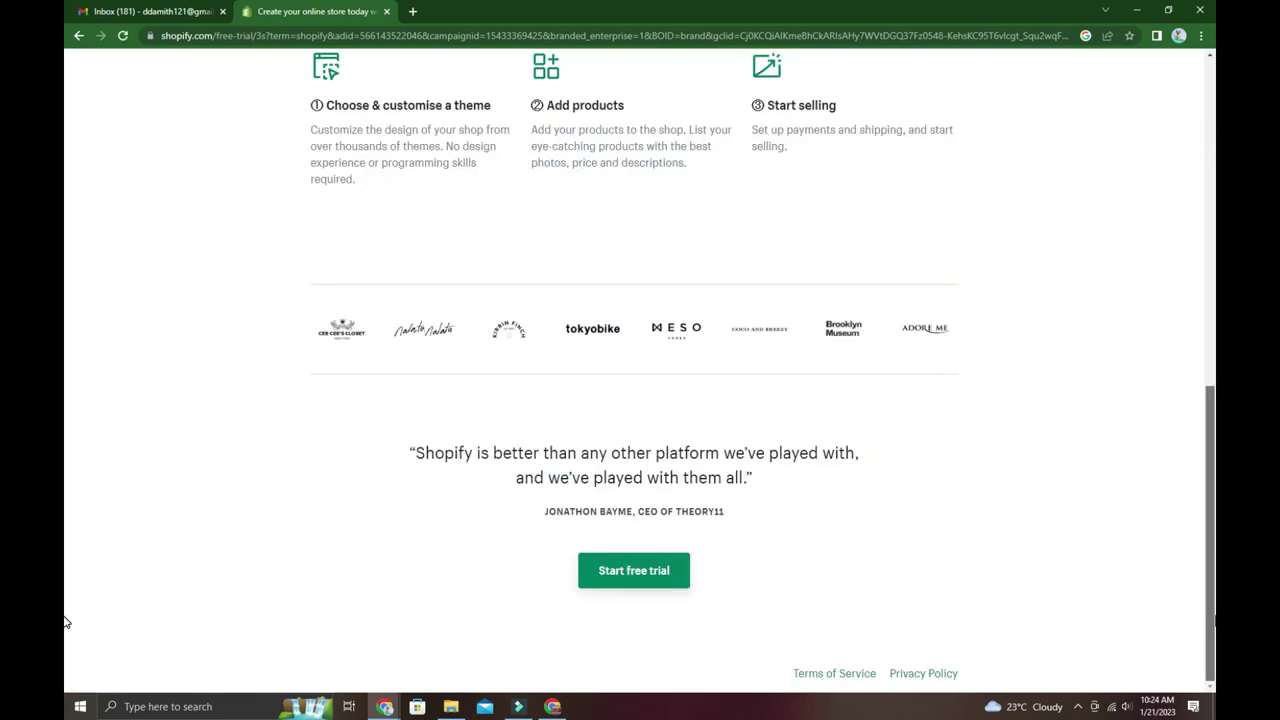
- Fill the sign-up email field from the saved autofill suggestion
scroll(1157, 517, "up", 10)
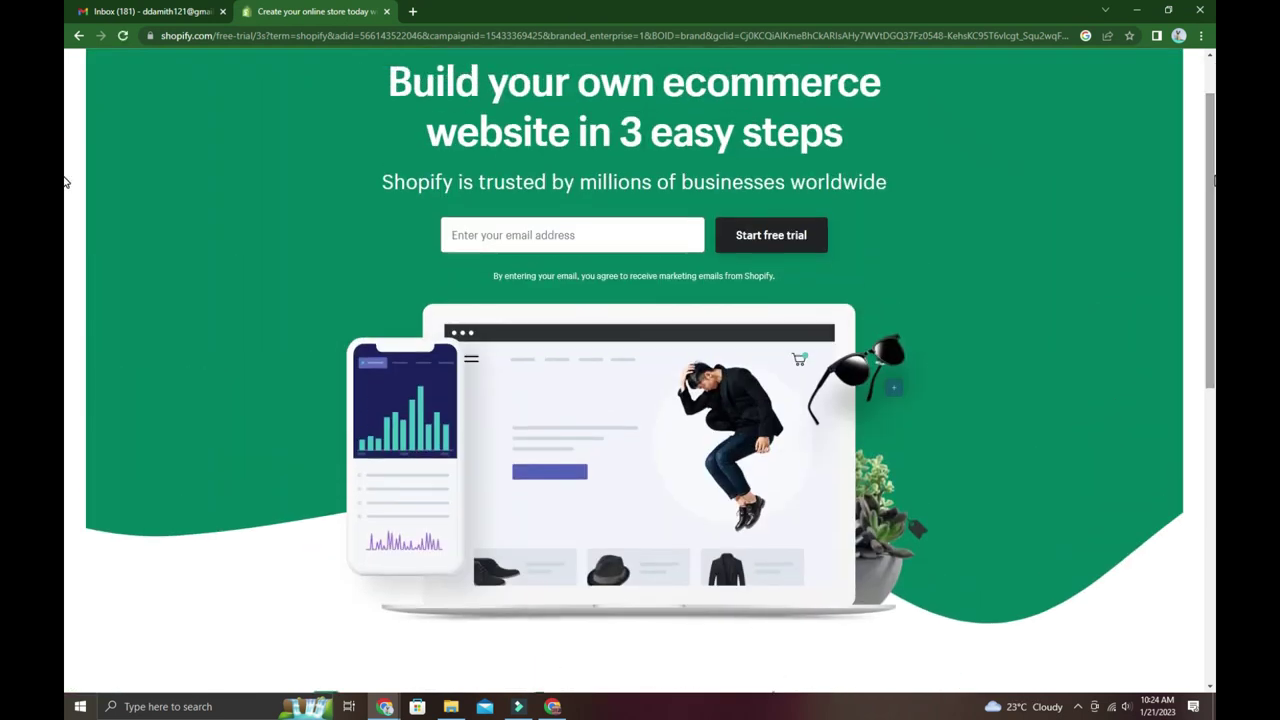
scroll(64, 181, "up", 1)
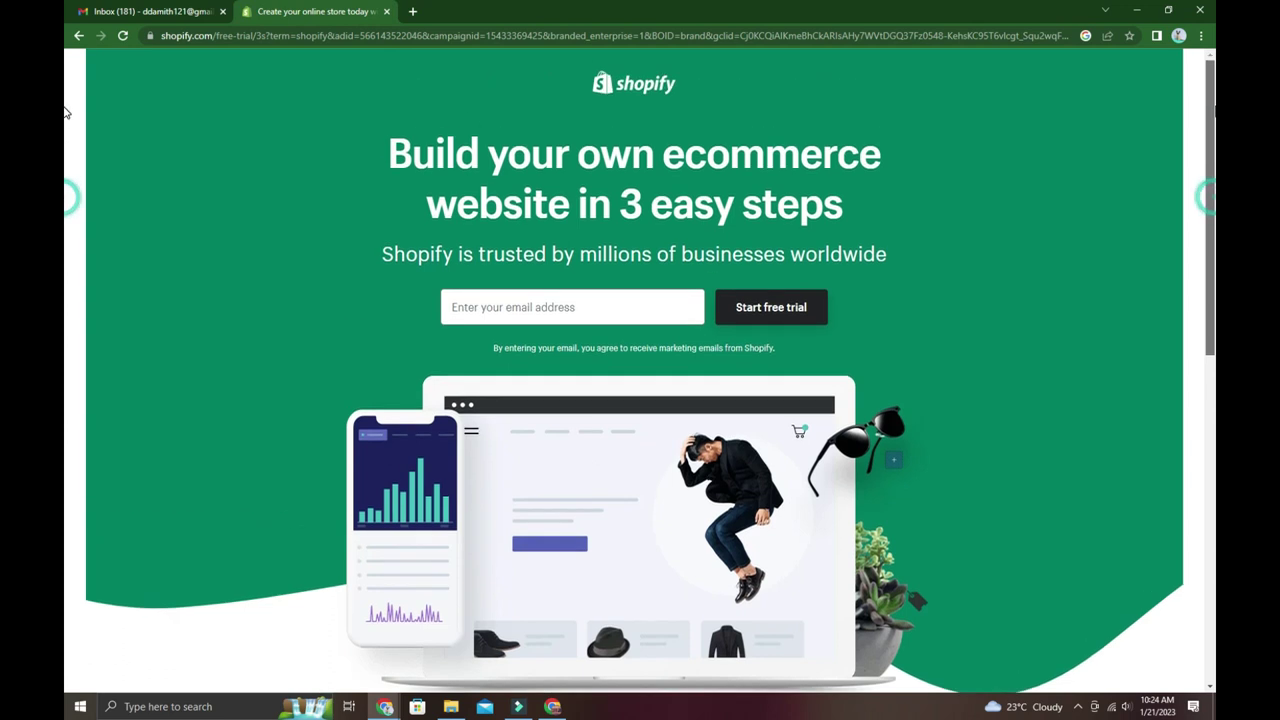
left_click(487, 305)
left_click(528, 343)
left_click(329, 321)
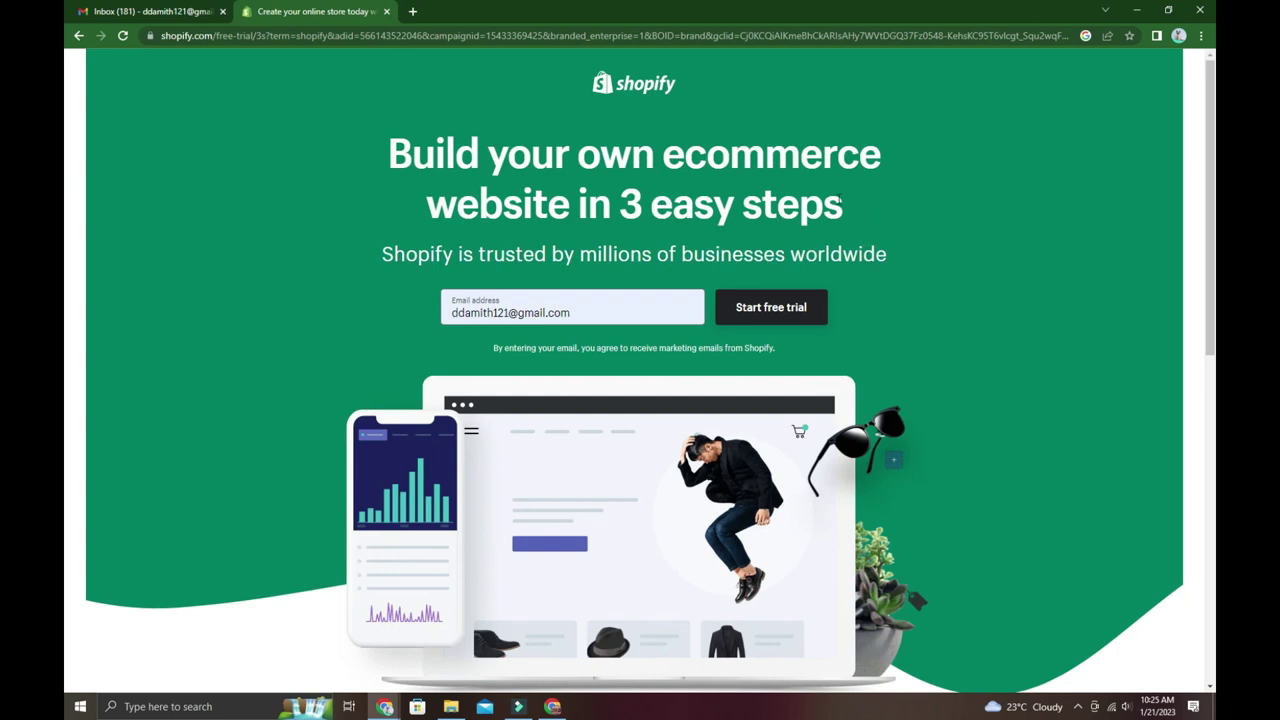
- Start the Shopify free trial with that email
scroll(1186, 189, "down", 5)
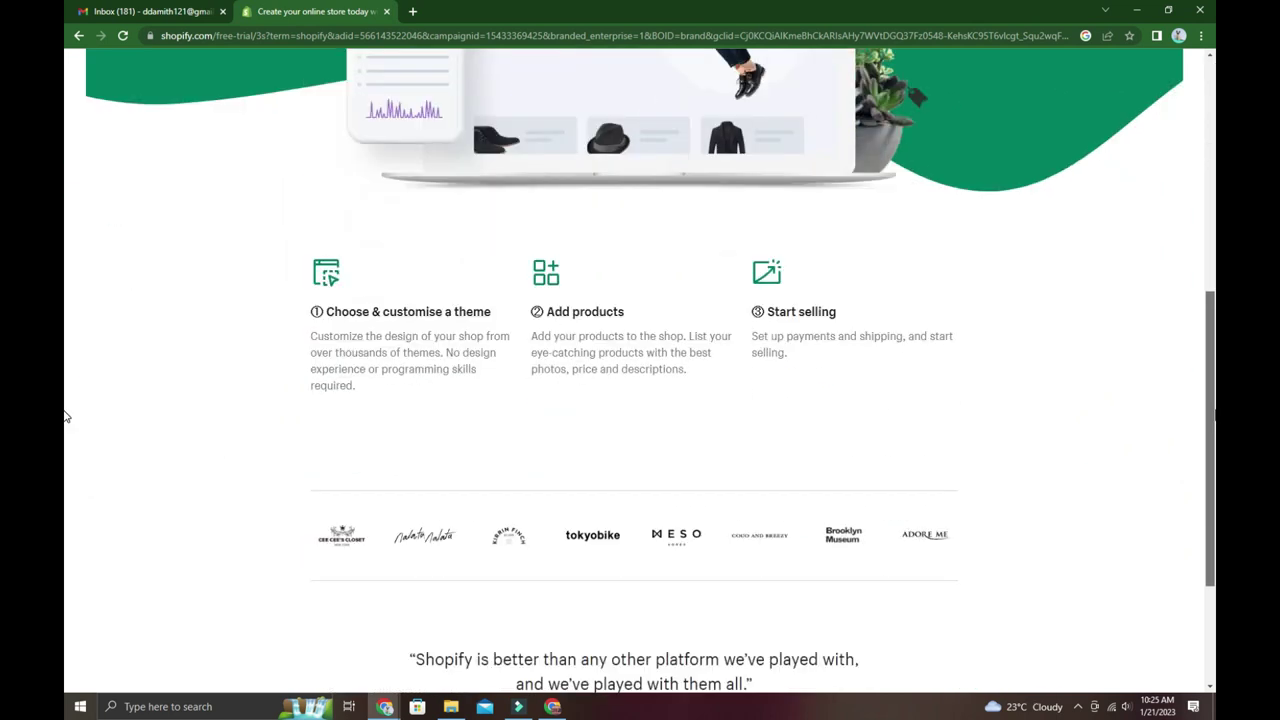
scroll(64, 420, "down", 2)
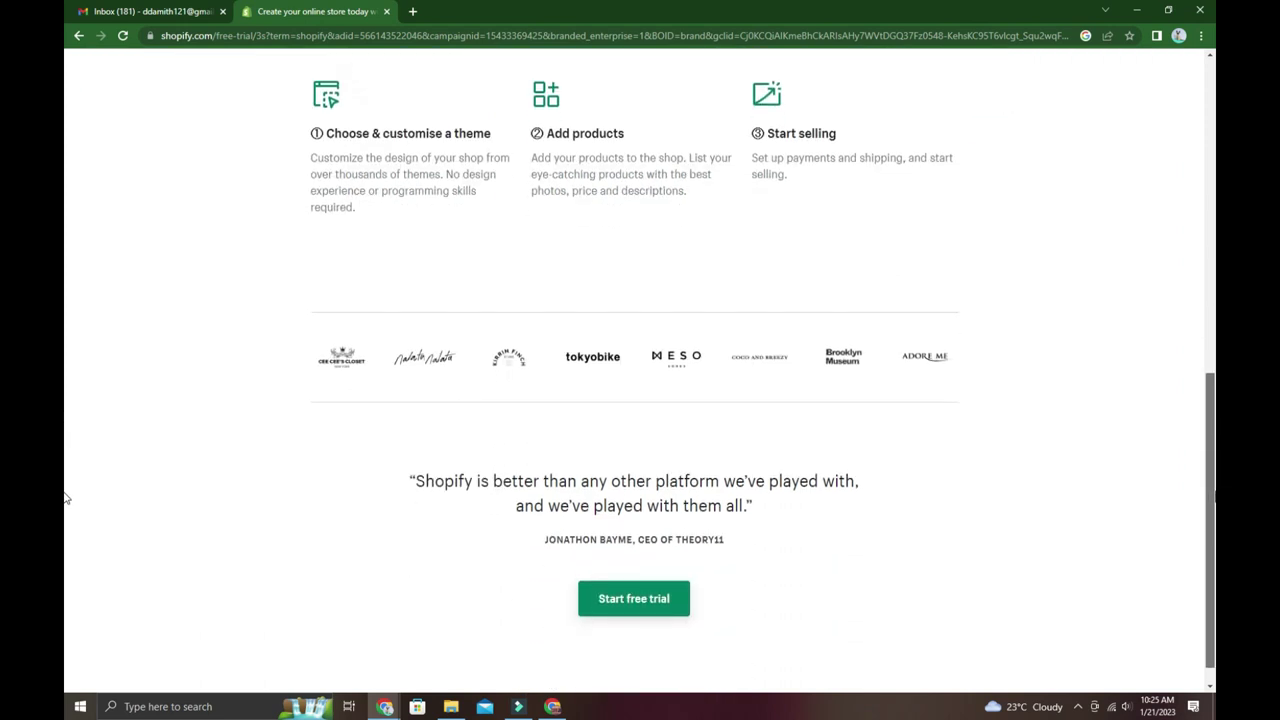
scroll(69, 443, "down", 1)
key("Home")
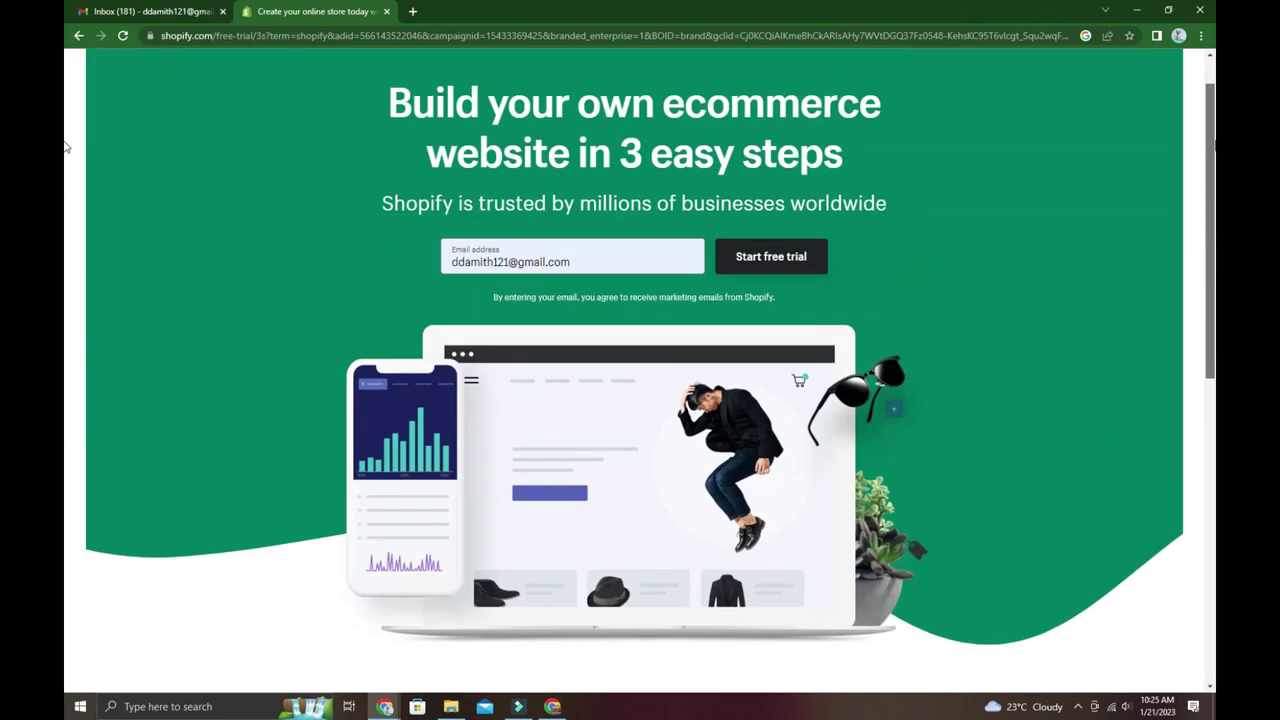
left_click(736, 310)
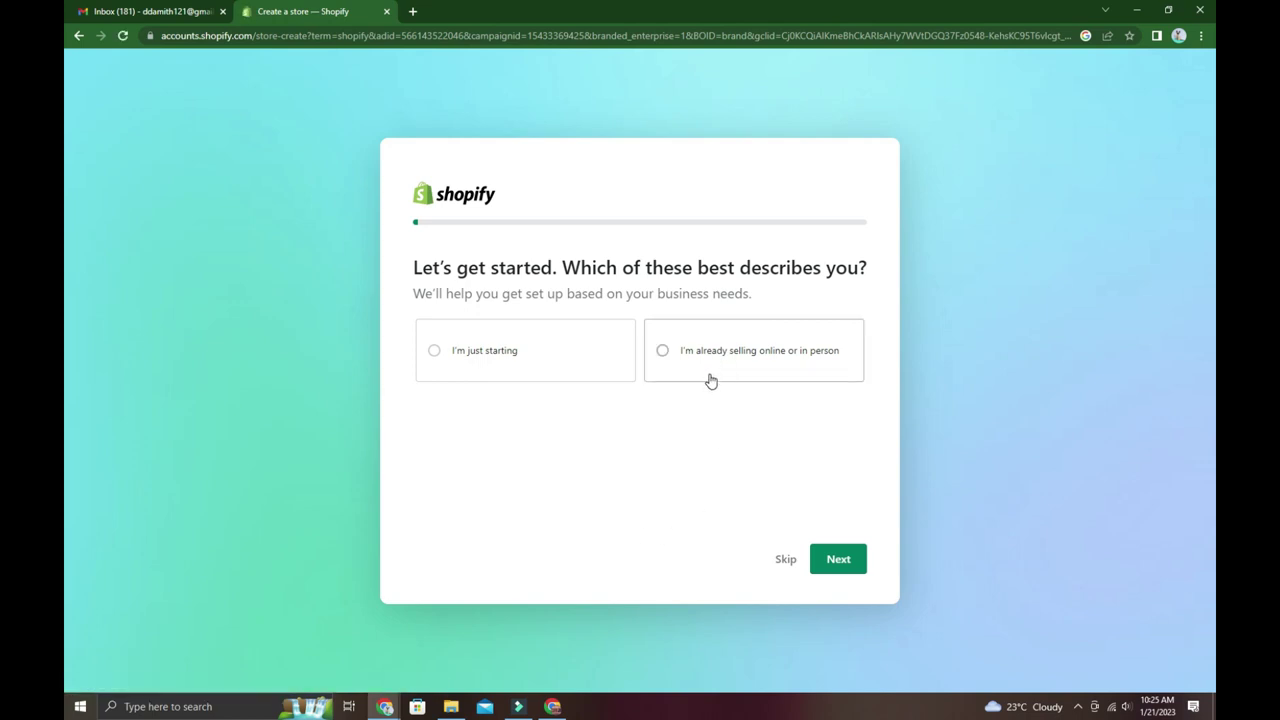
- Answer 'I'm just starting' and sell through both an online store and social media
left_click(483, 346)
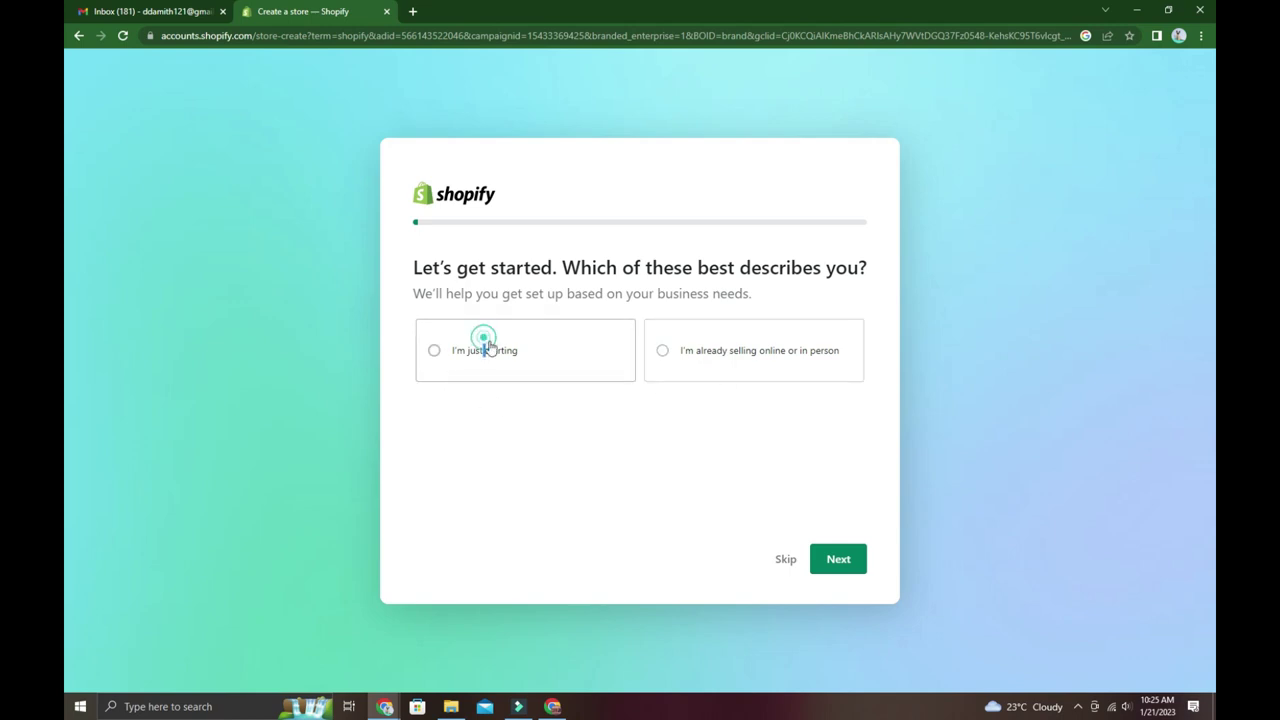
left_click(434, 348)
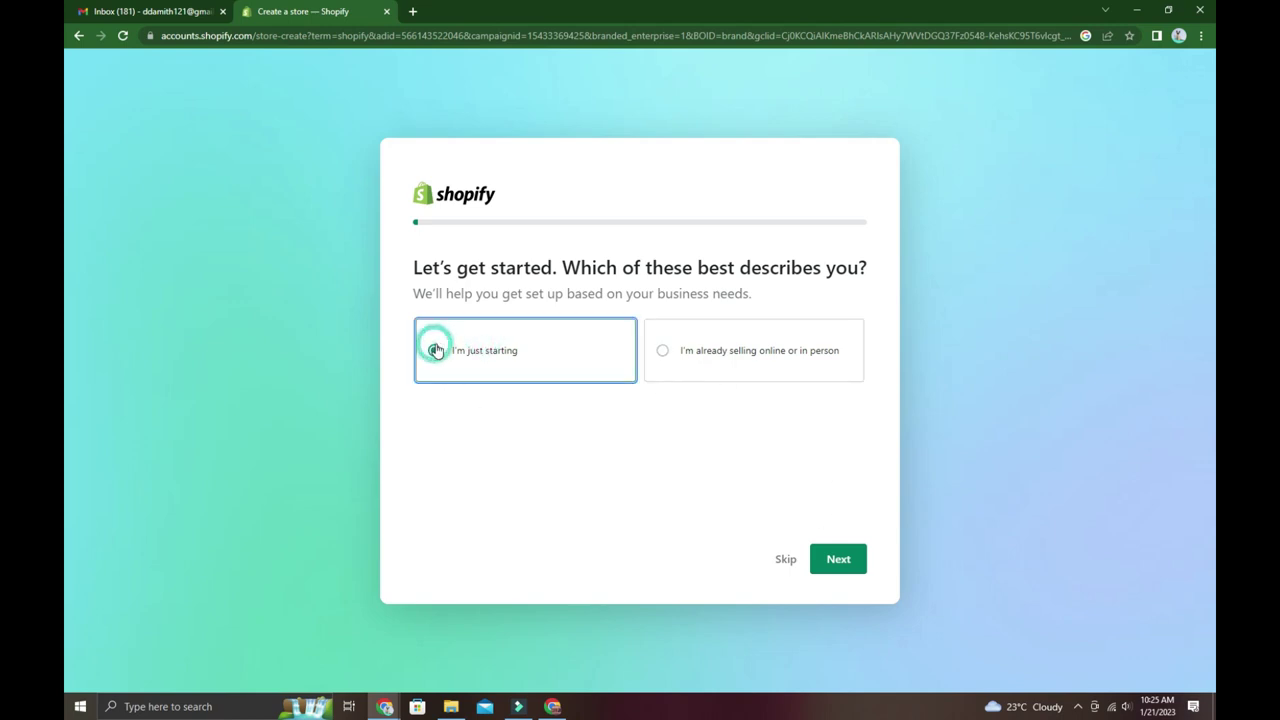
left_click(820, 565)
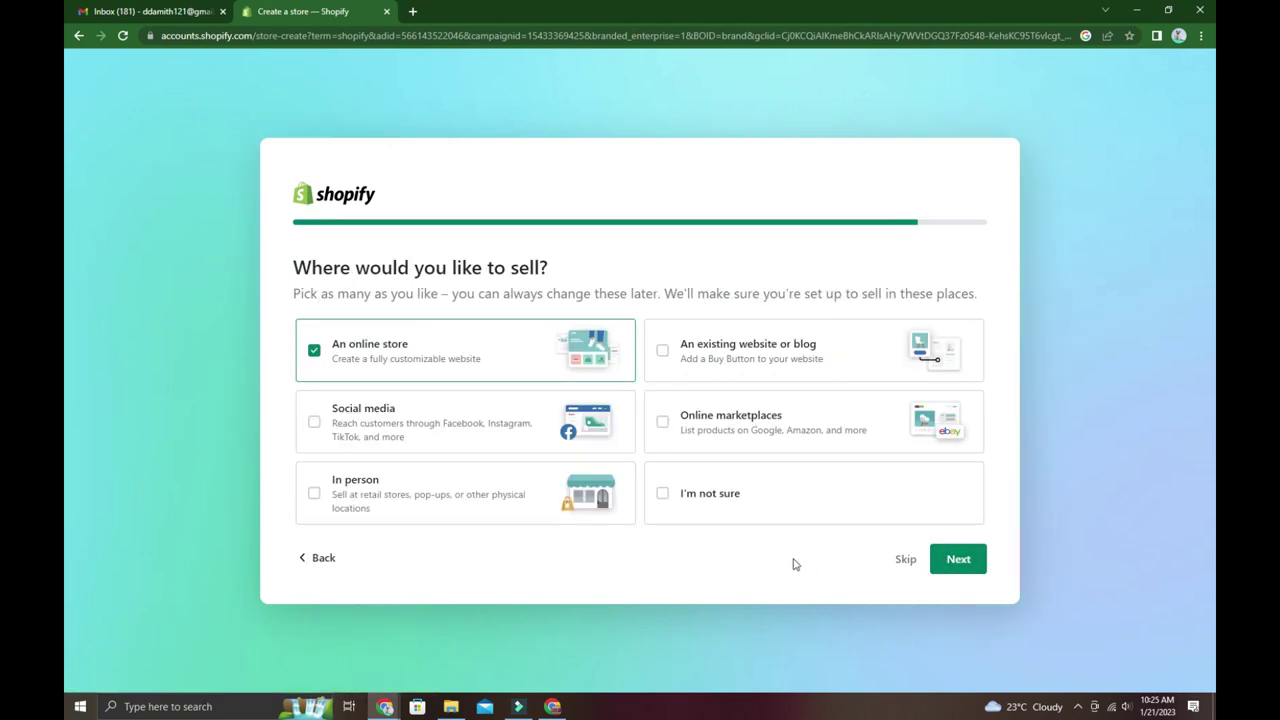
left_click(360, 432)
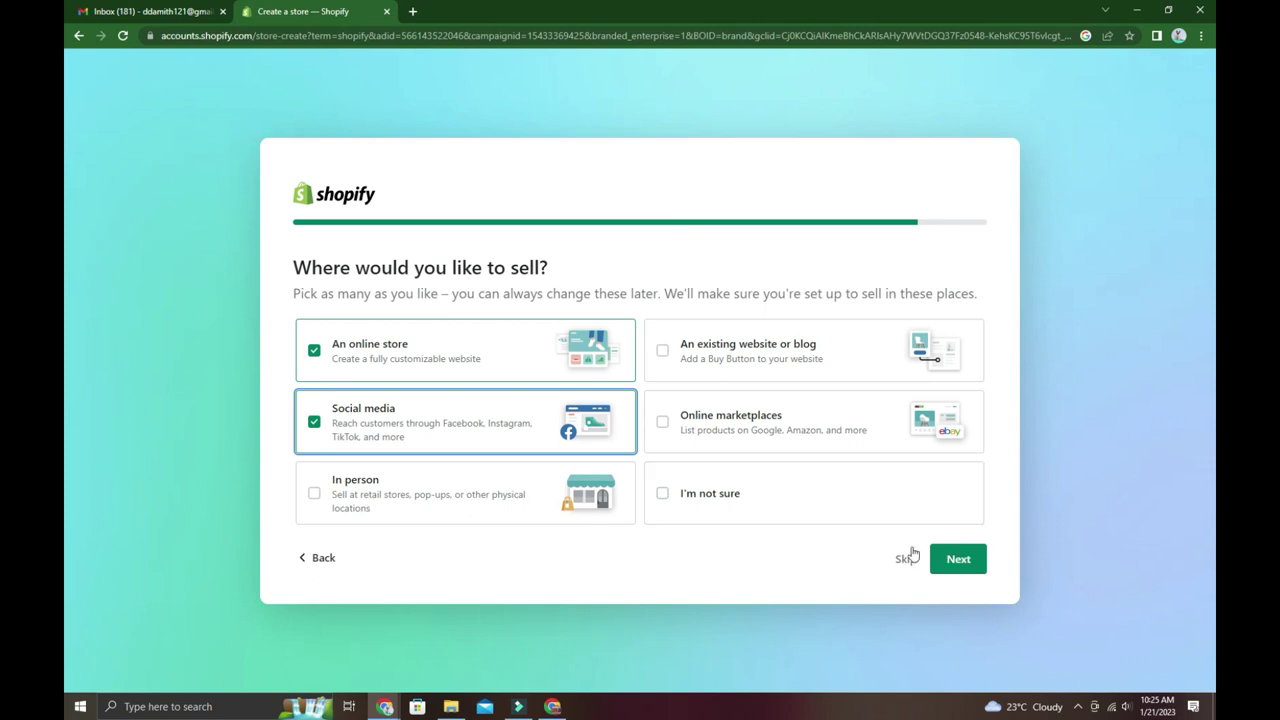
- Choose Facebook and Pinterest as the social sales channels
left_click(951, 566)
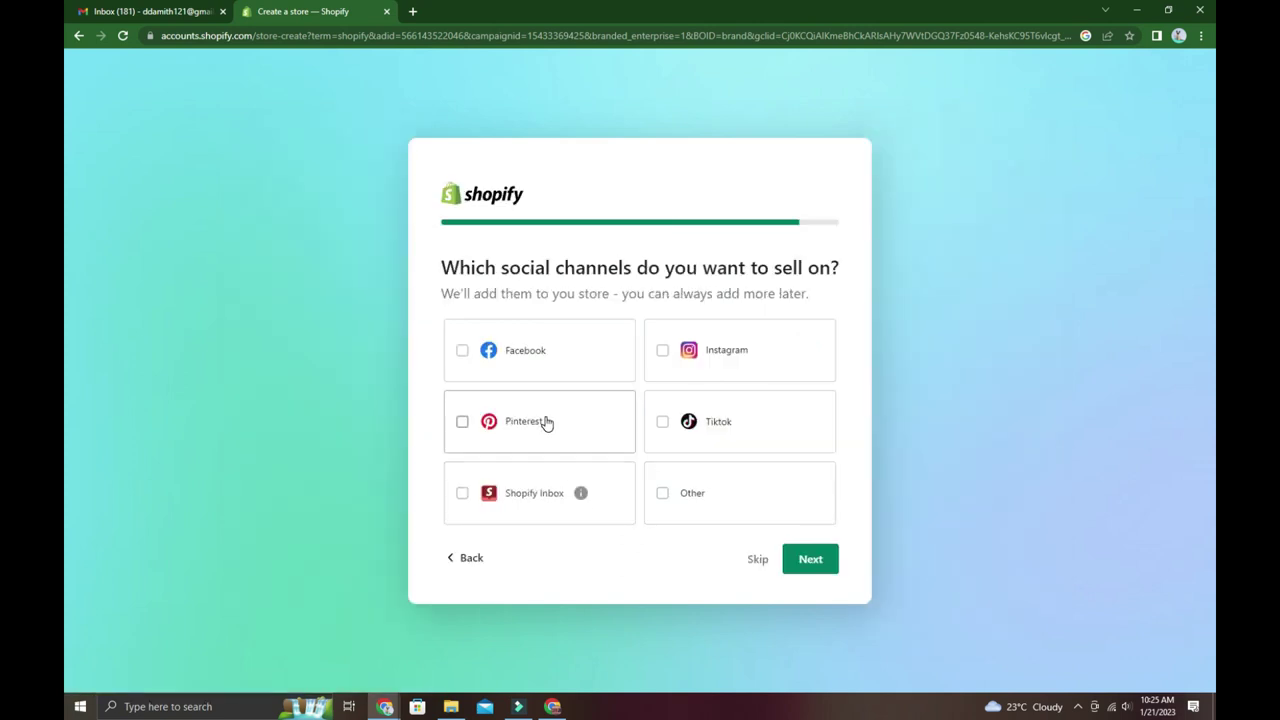
left_click(533, 352)
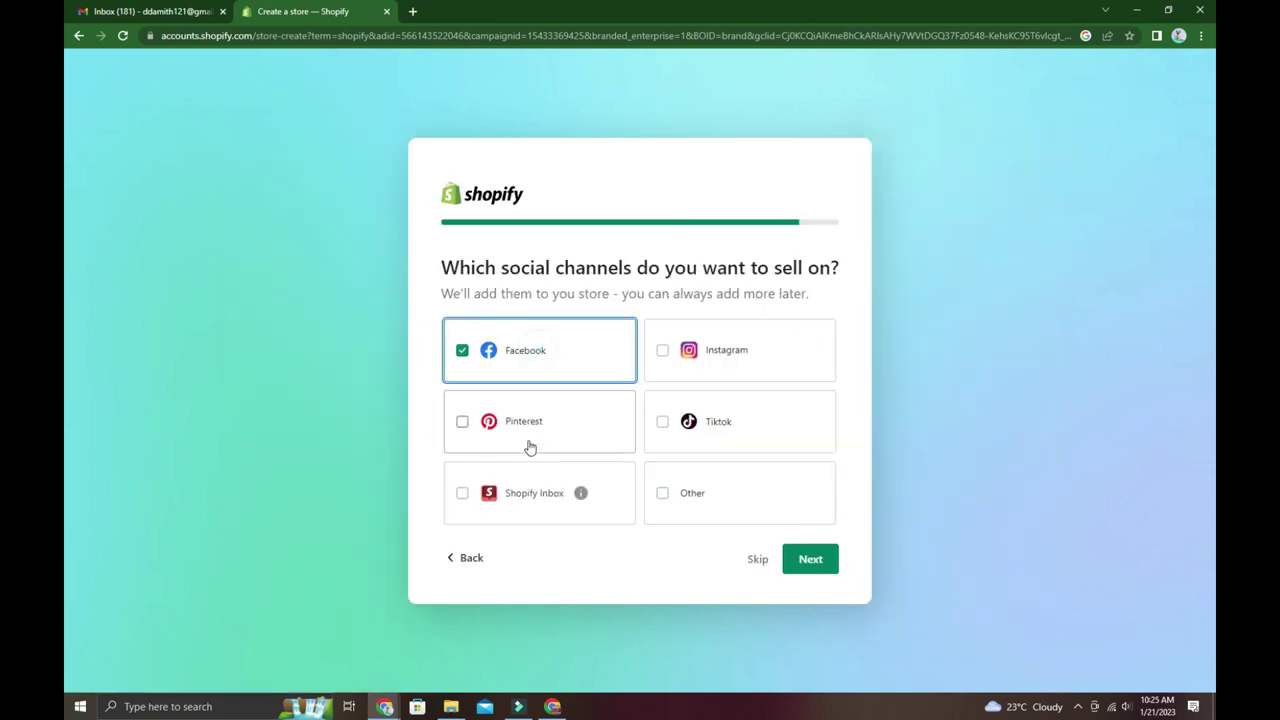
left_click(528, 434)
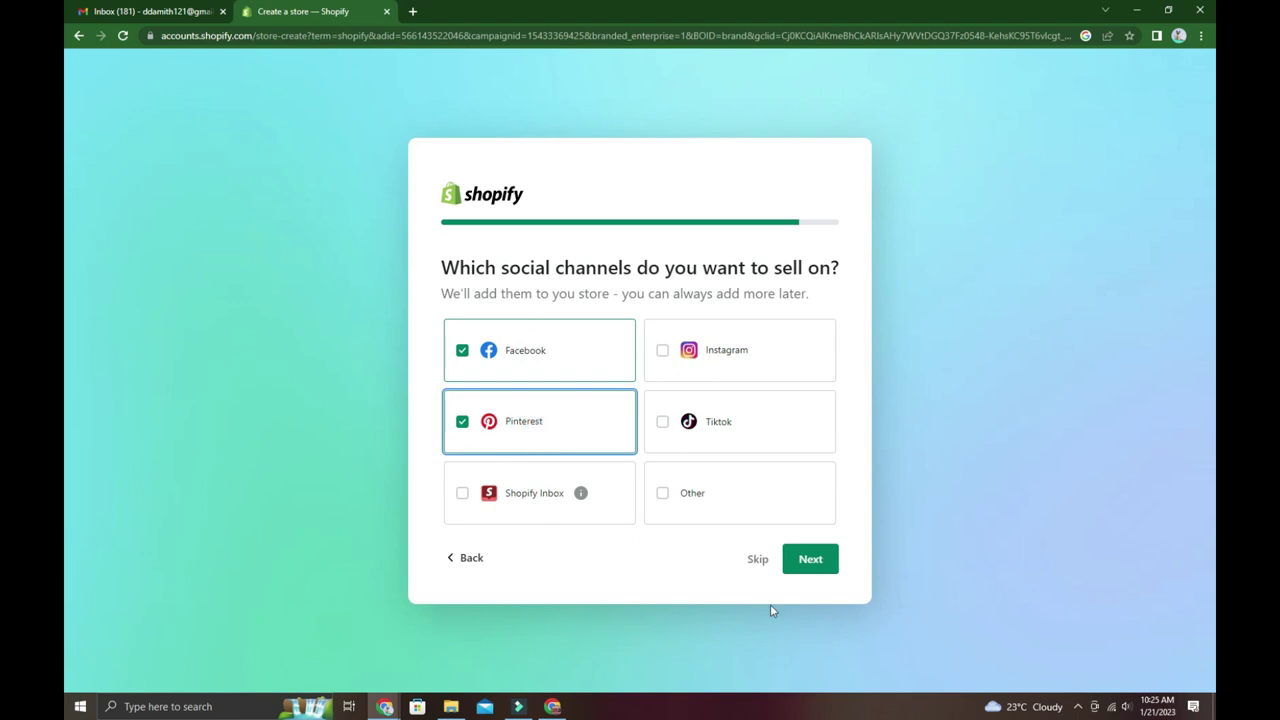
left_click(811, 560)
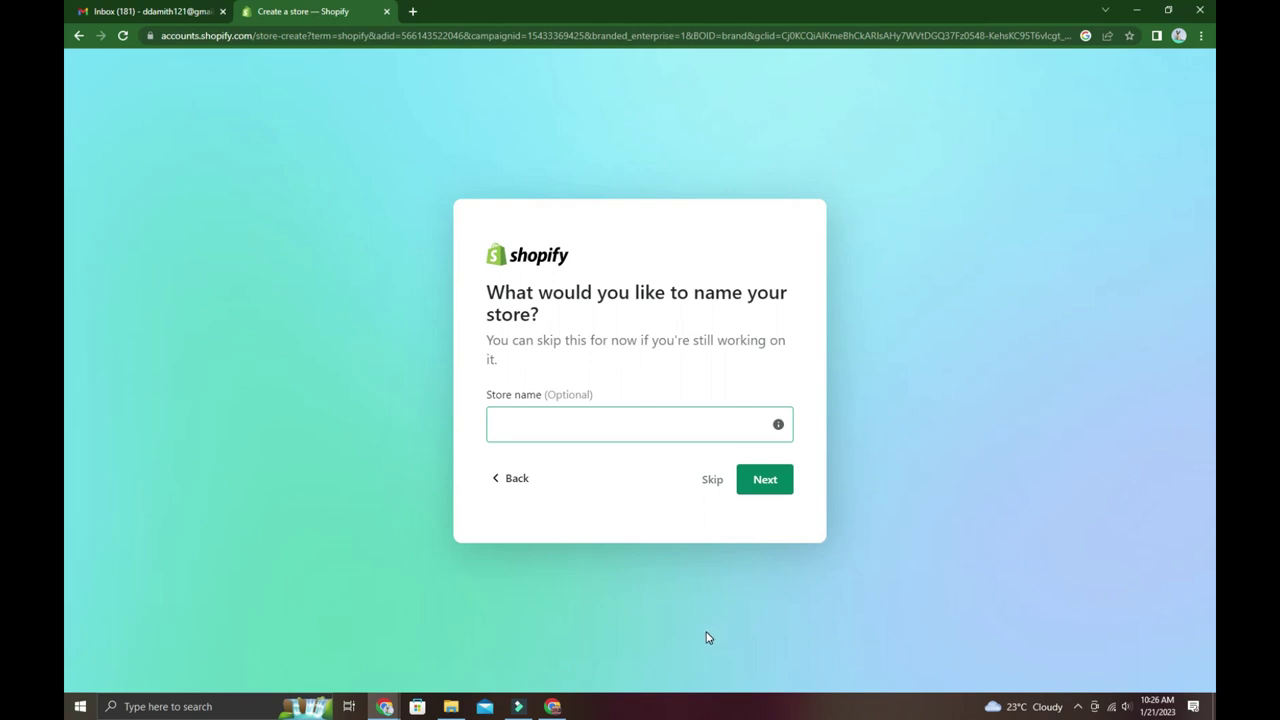
- Skip naming the store and confirm Sri Lanka as the business location
left_click(562, 440)
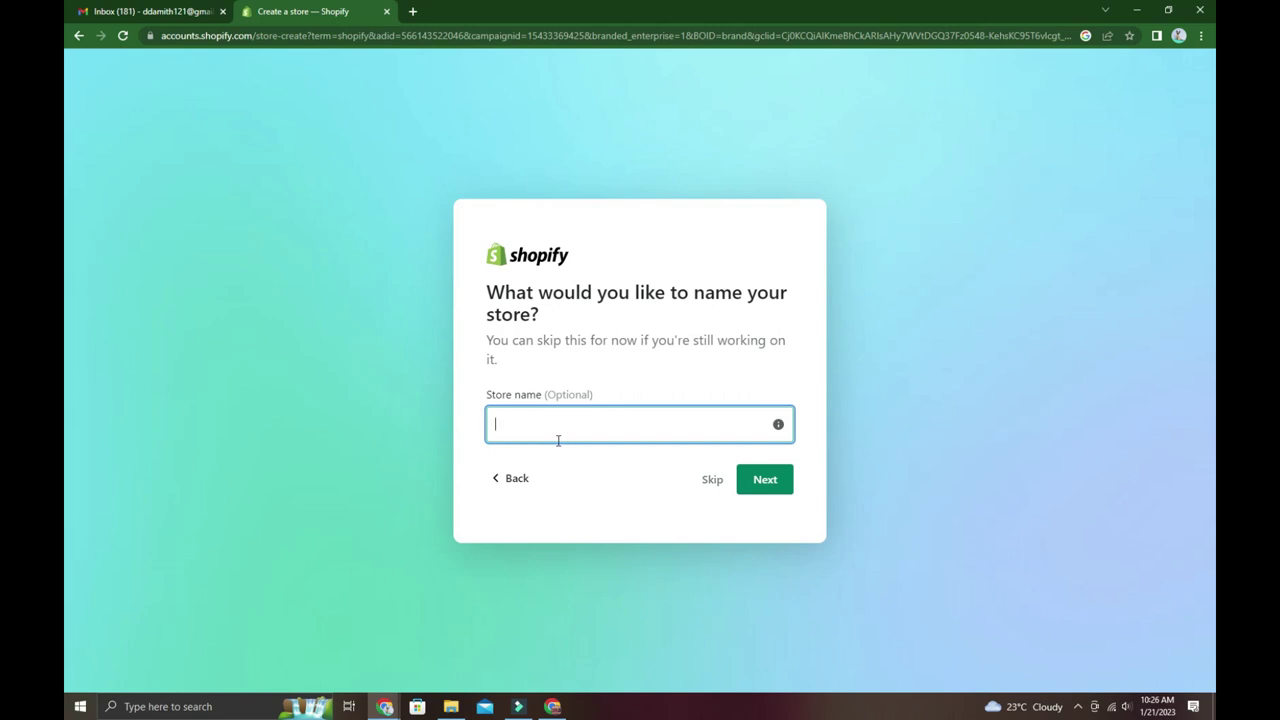
left_click(712, 484)
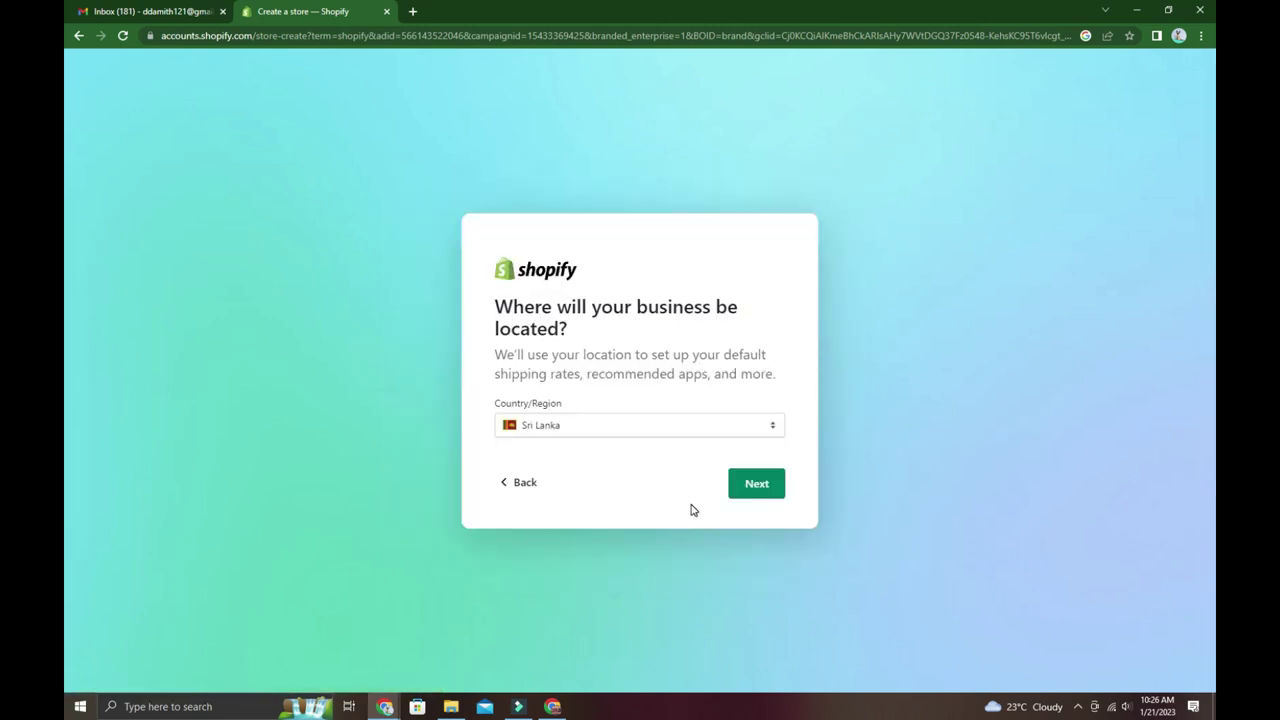
left_click(747, 494)
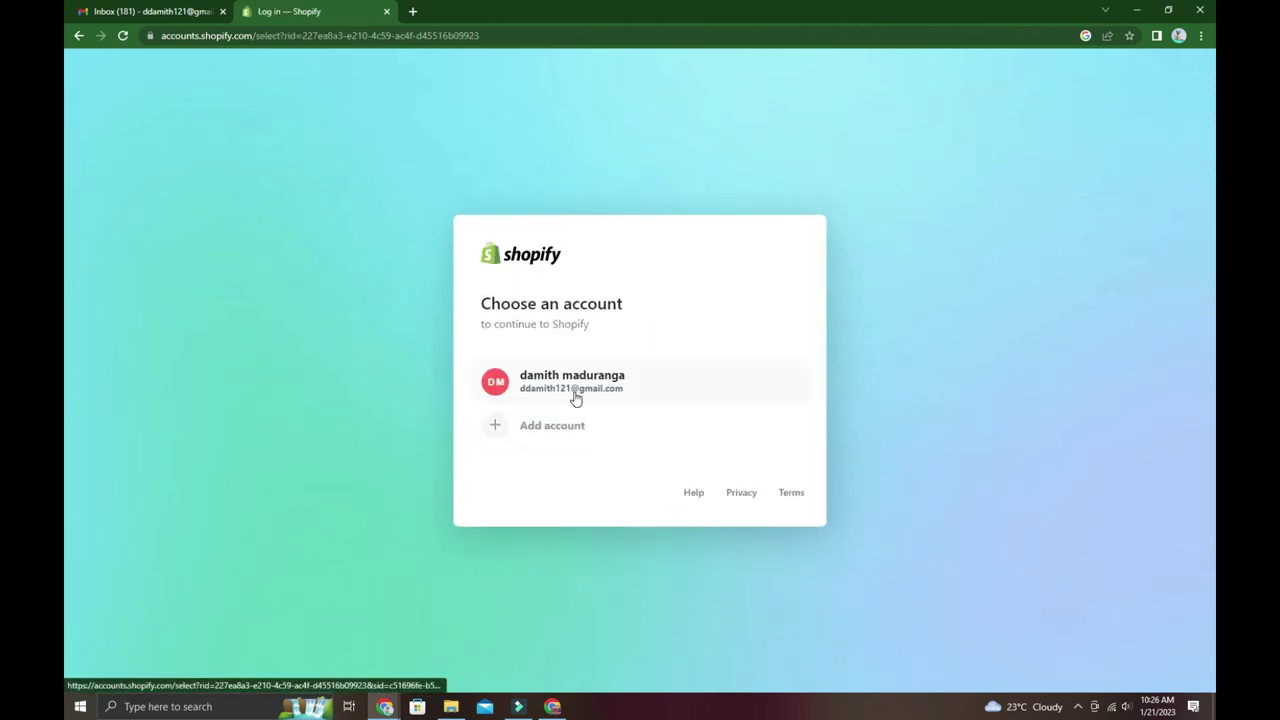
- Continue with the existing Shopify account listed on the 'Choose an account' page
left_click(575, 397)
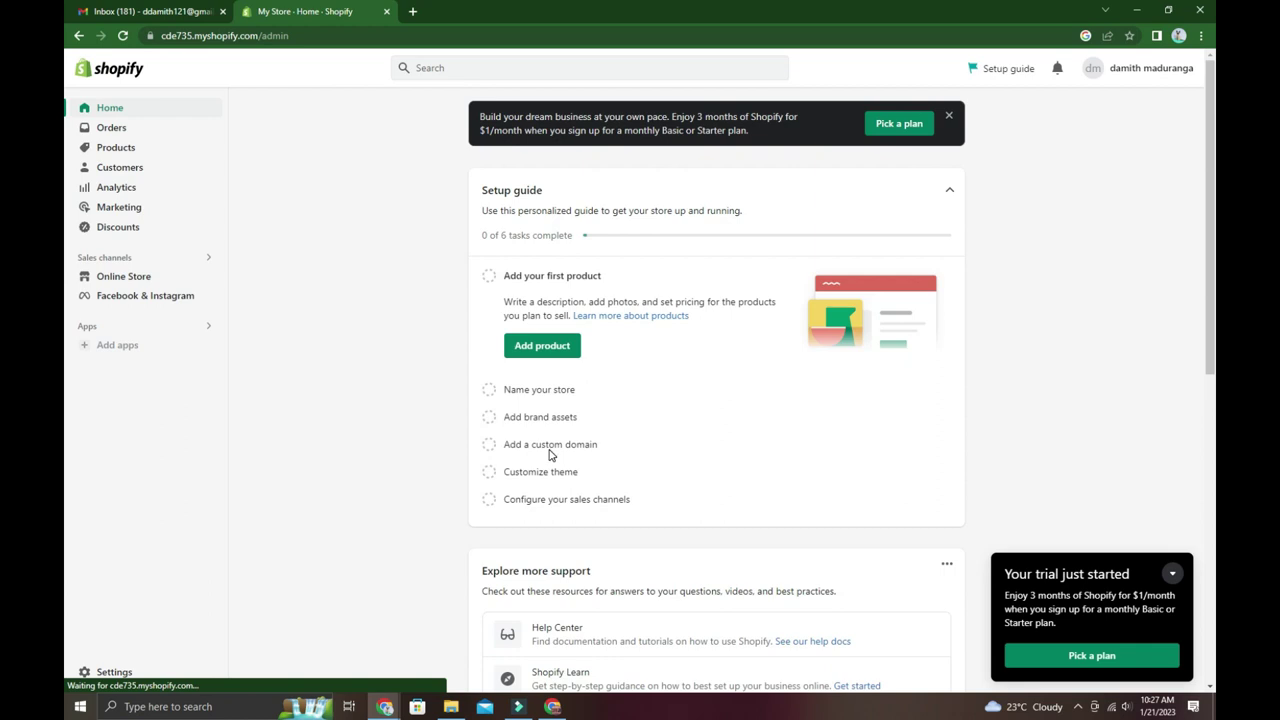
- Open a blank Add product form from the setup guide's 'Add your first product' task
scroll(360, 449, "down", 2)
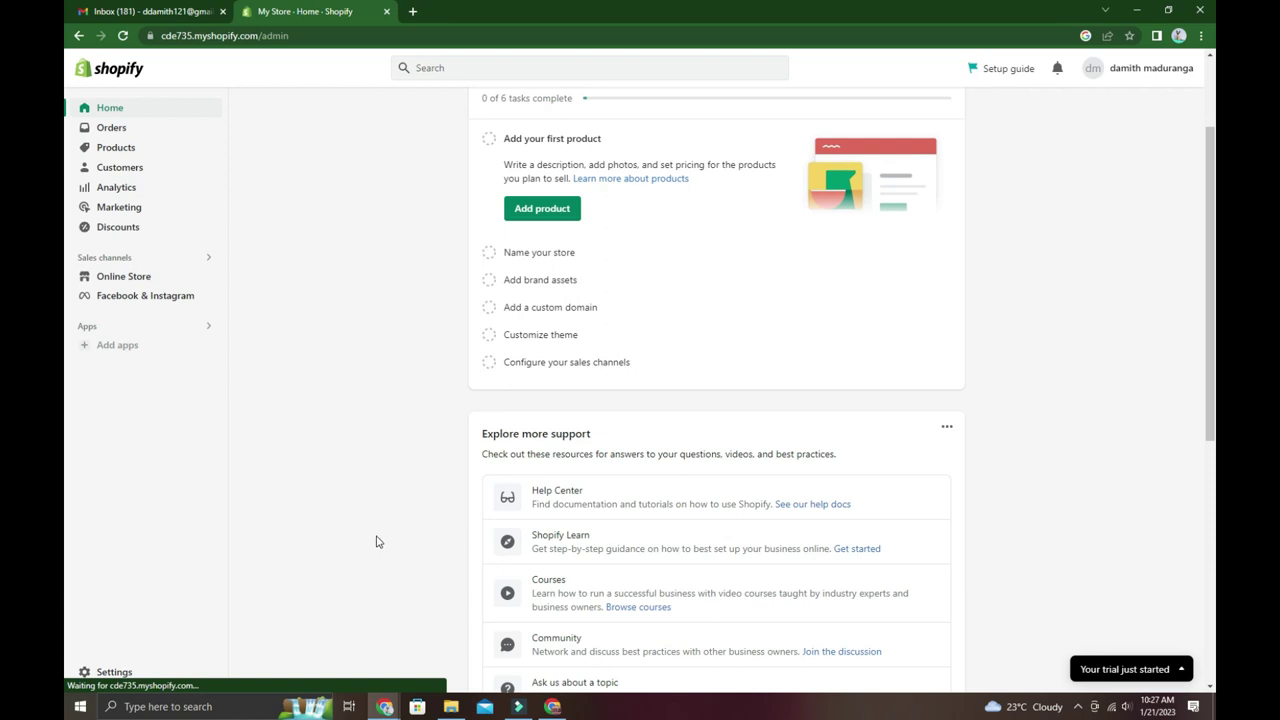
scroll(428, 363, "up", 1)
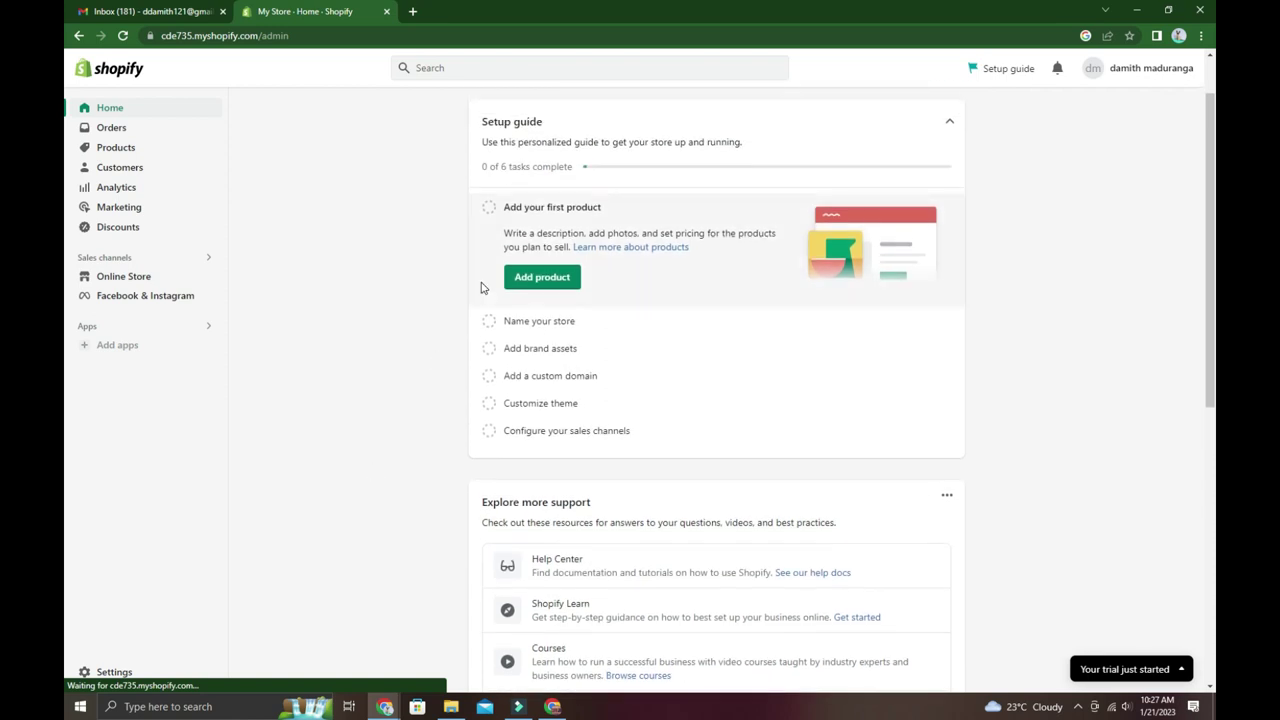
scroll(70, 190, "down", 8)
scroll(66, 210, "up", 7)
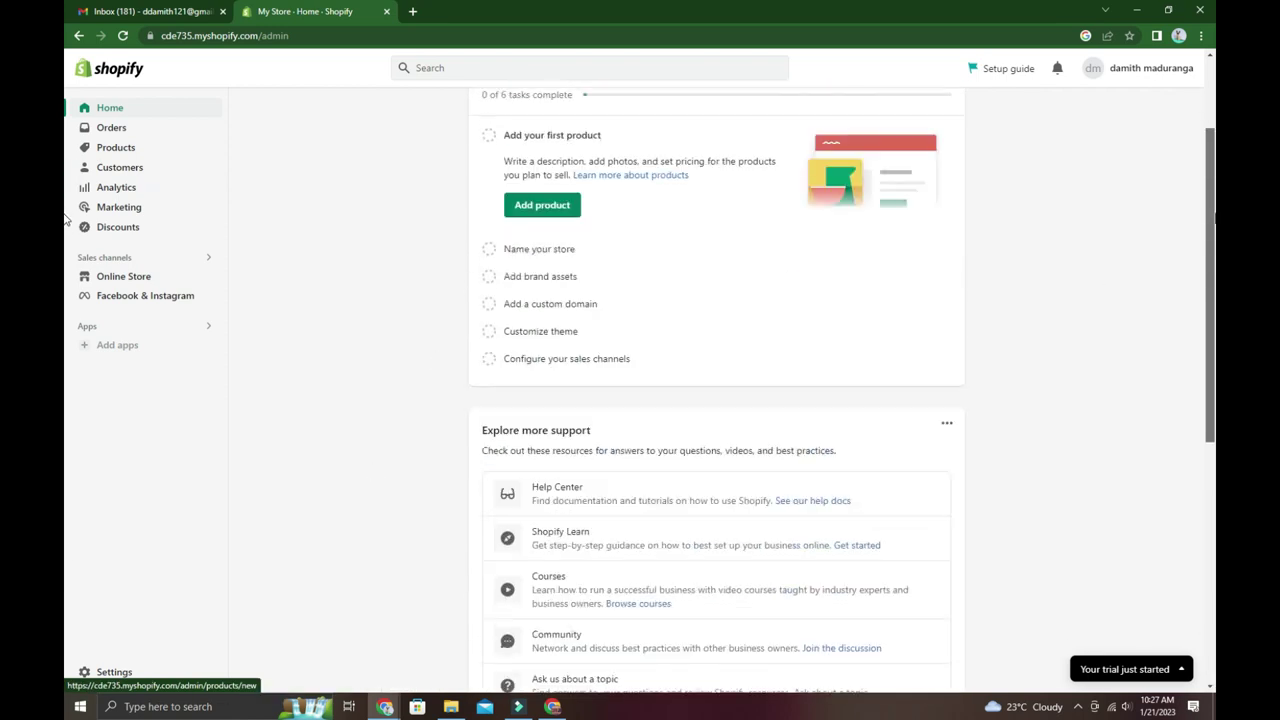
left_click(529, 209)
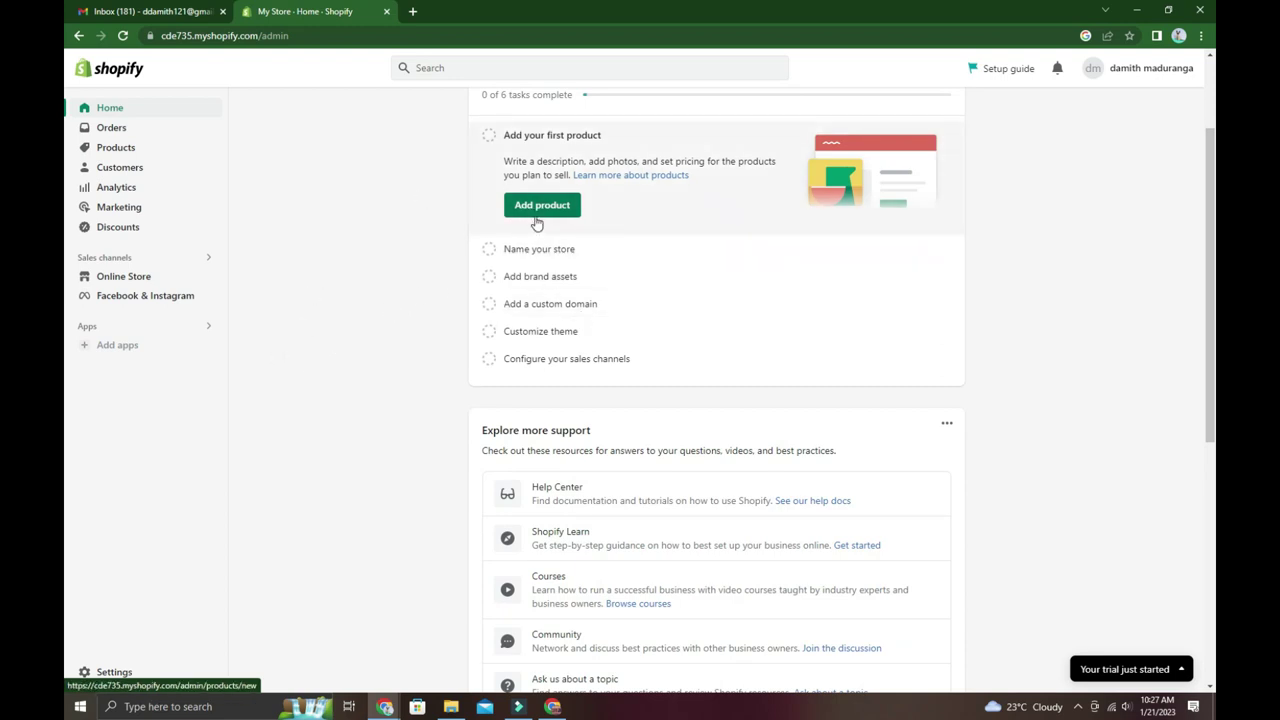
scroll(700, 300, "up", 2)
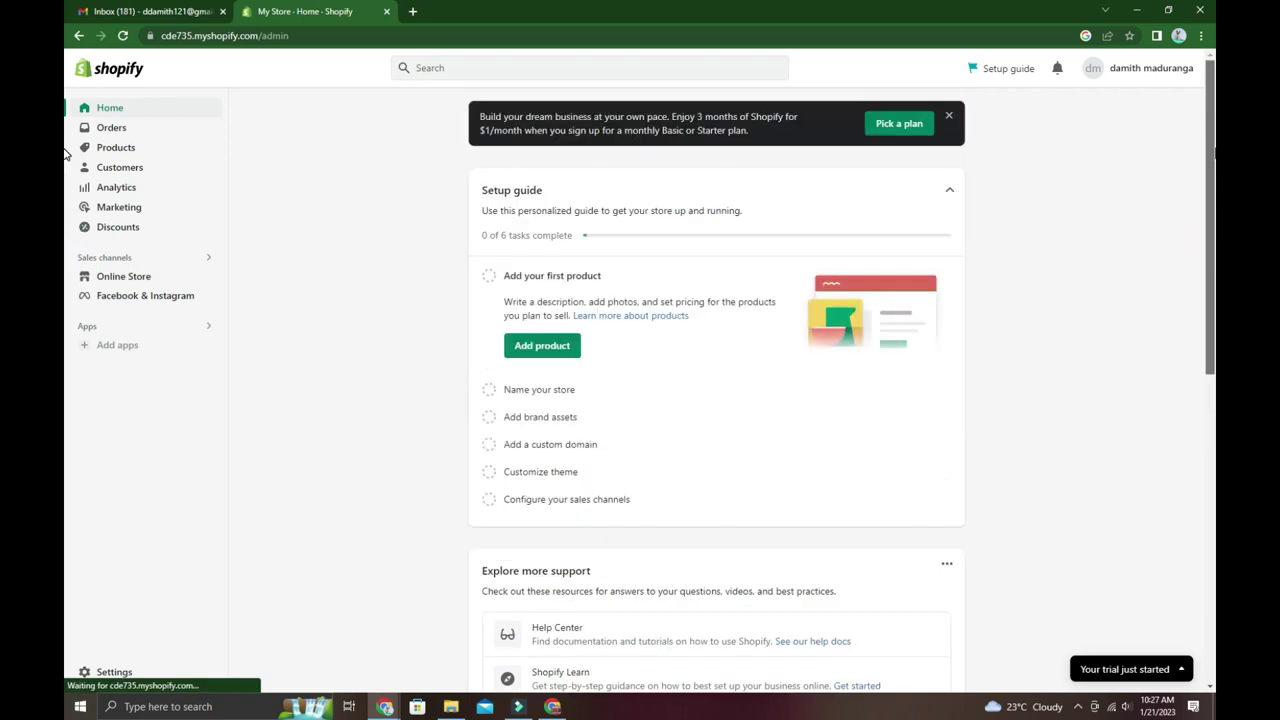
scroll(300, 300, "down", 1)
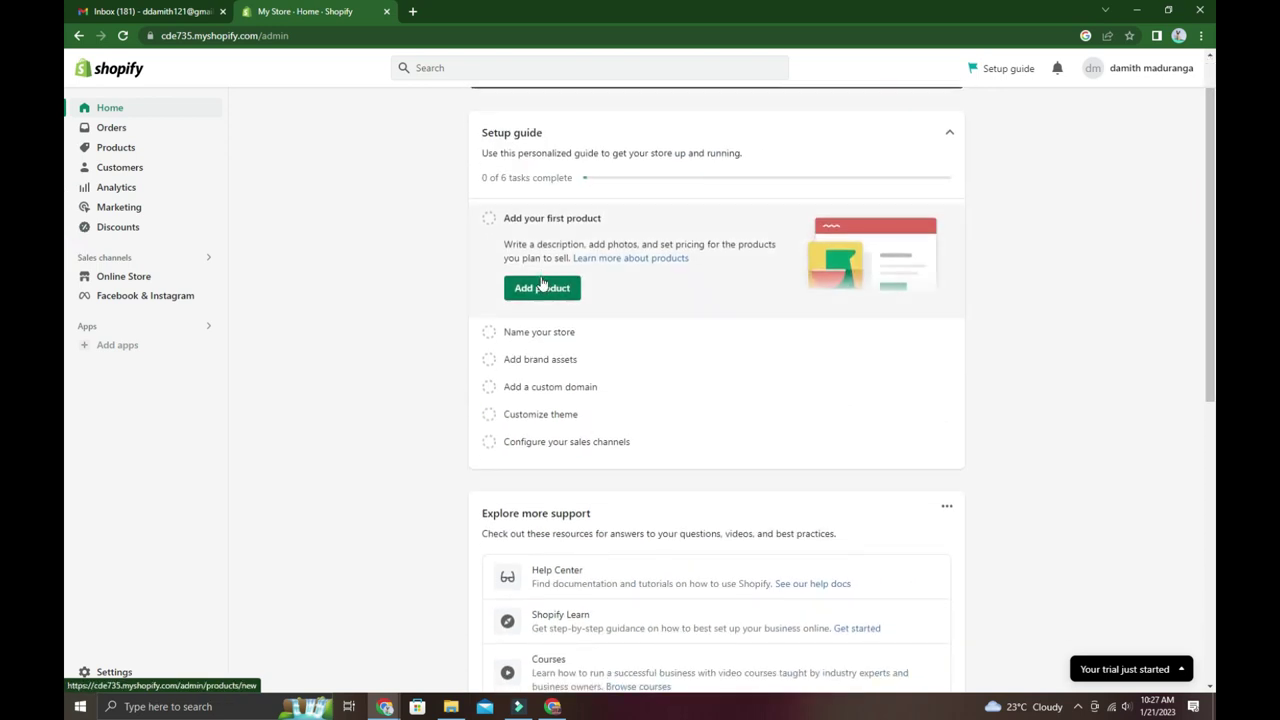
left_click(541, 287)
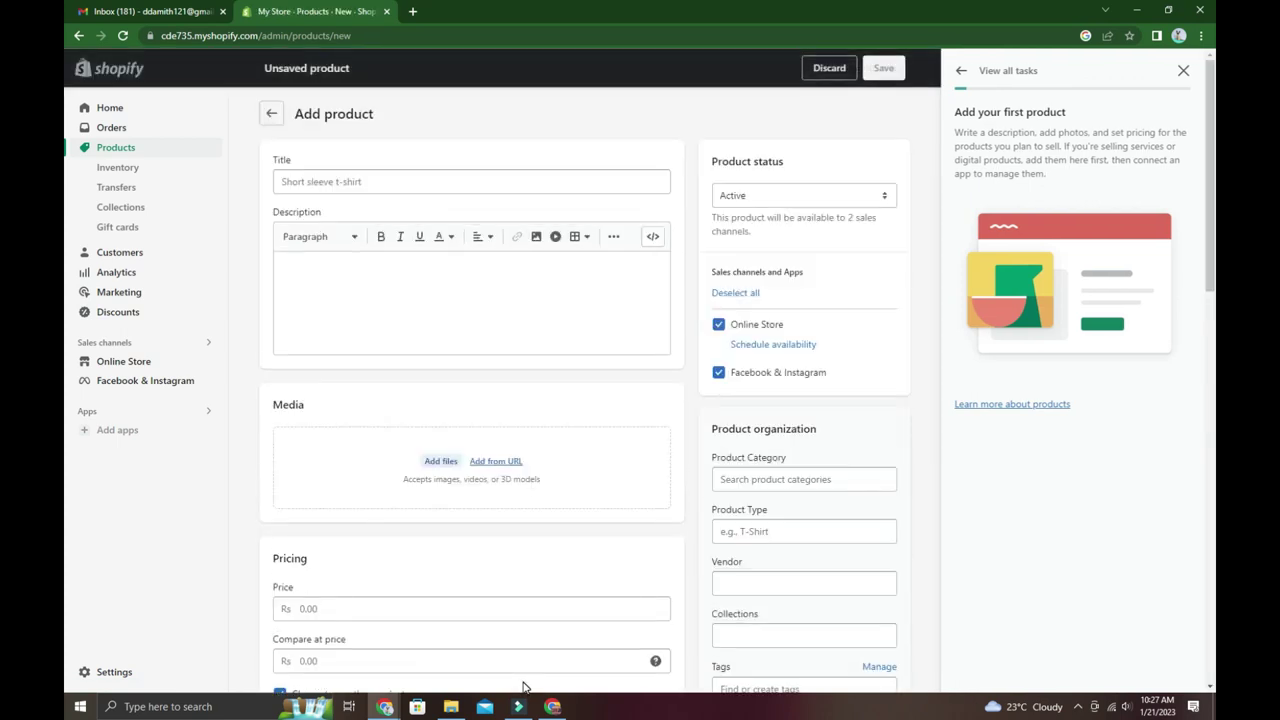
- Enter the product title 't shirt' and a placeholder description
left_click(340, 184)
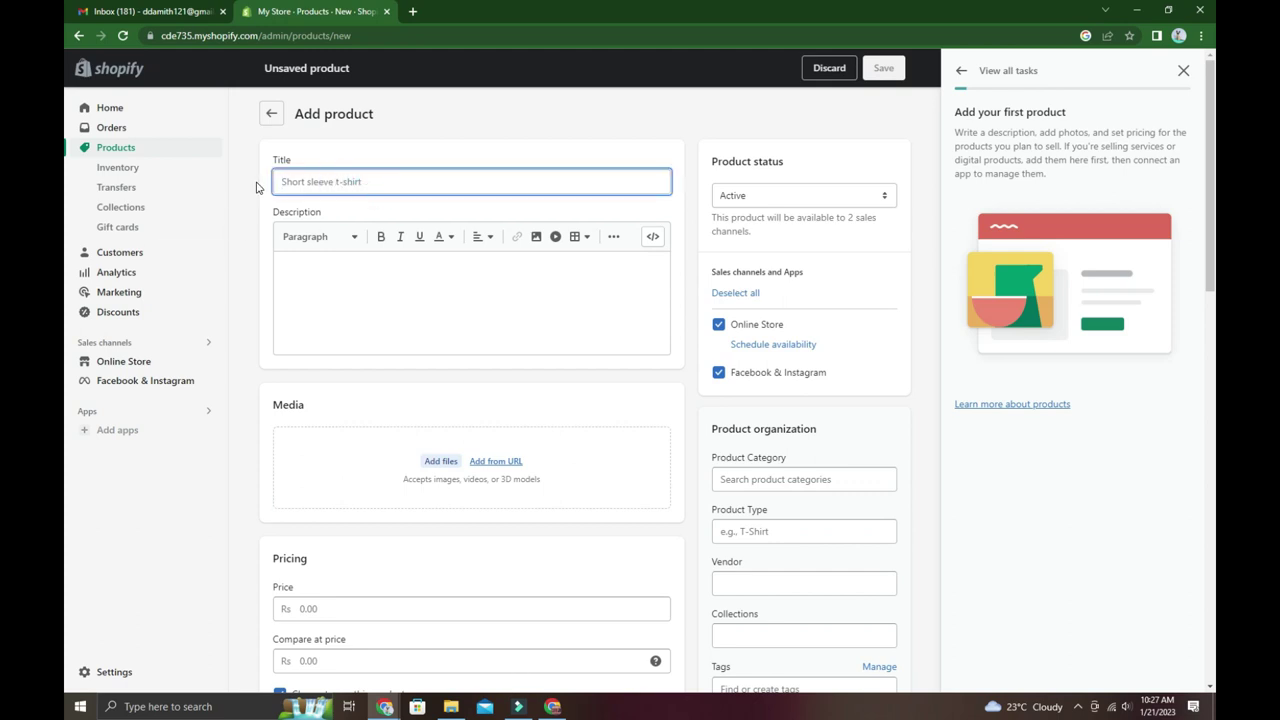
type("t s")
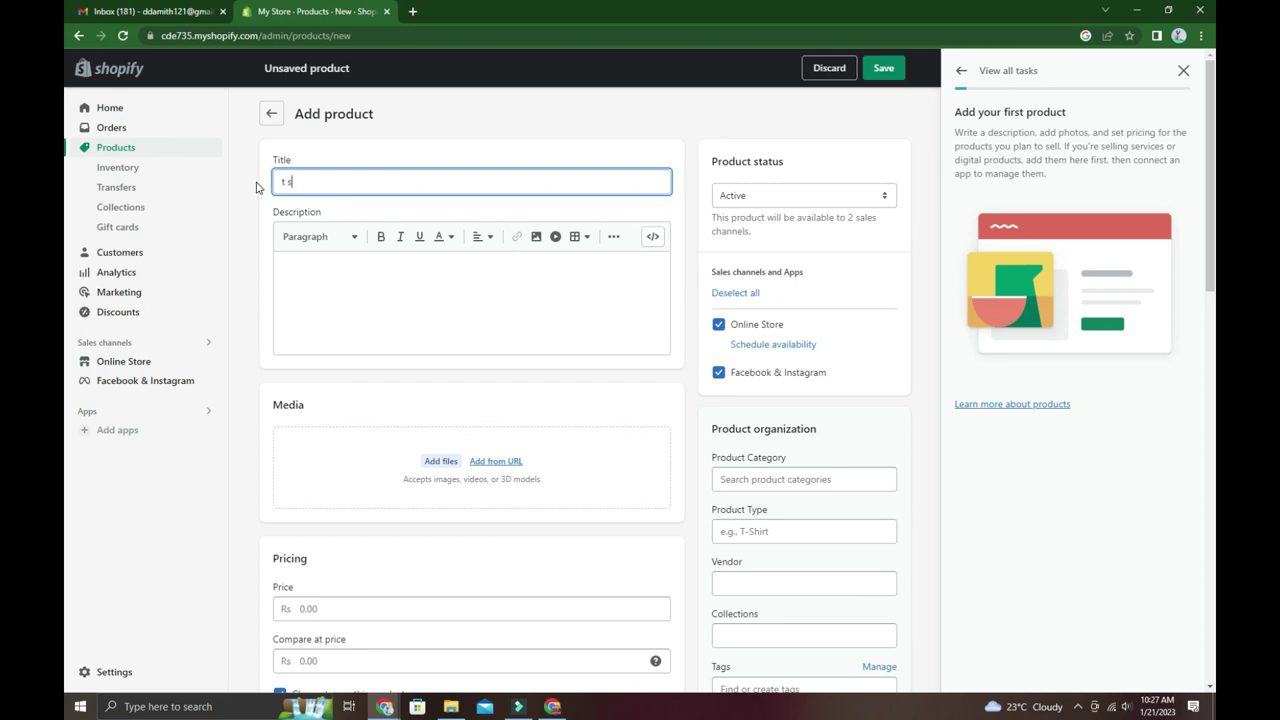
type("hirt")
left_click(407, 282)
type("pl")
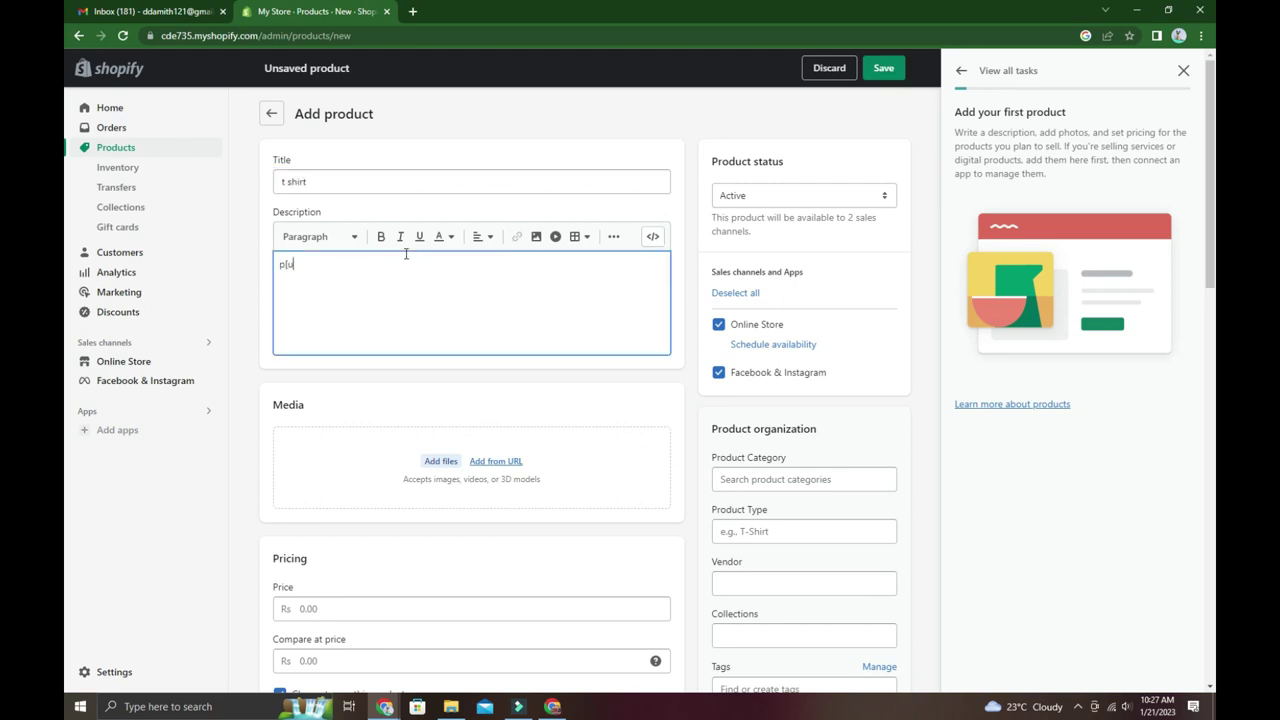
type("urthde6rfiu")
type("u8 7987y98709889pi ")
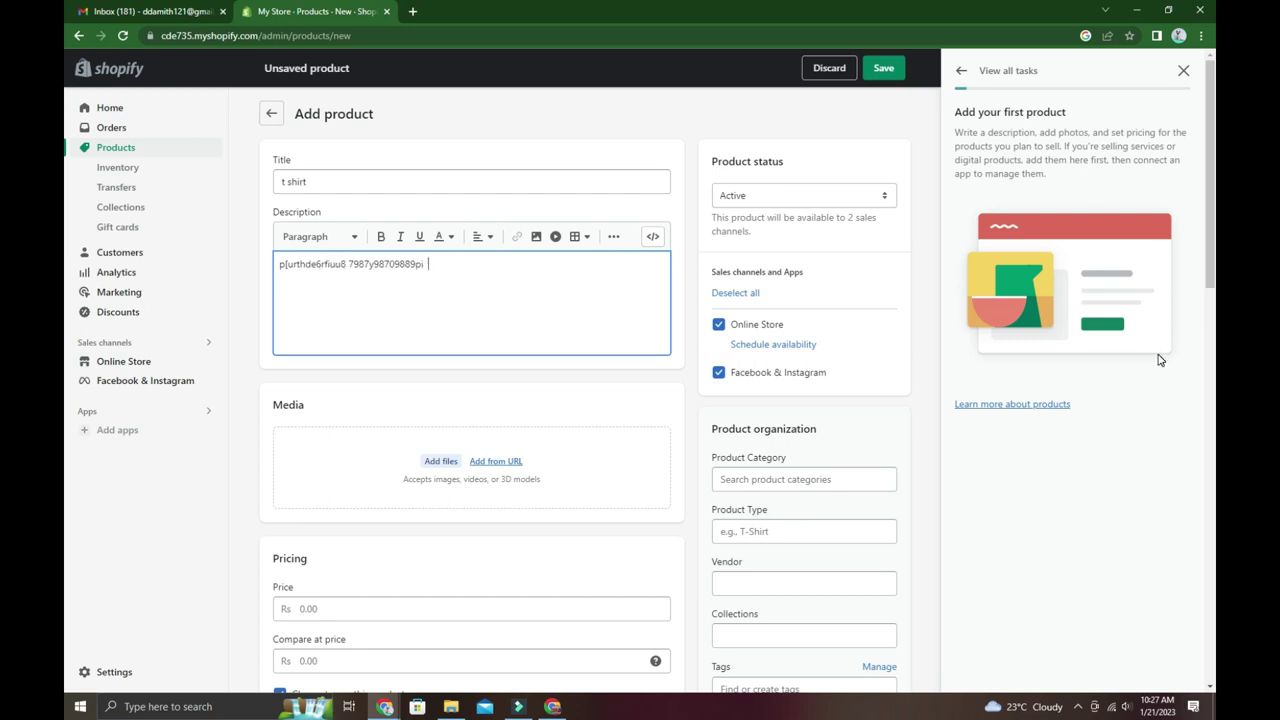
type(" 8uuoijlkjn")
- Upload the first image from Downloads as the product's media
left_click(434, 458)
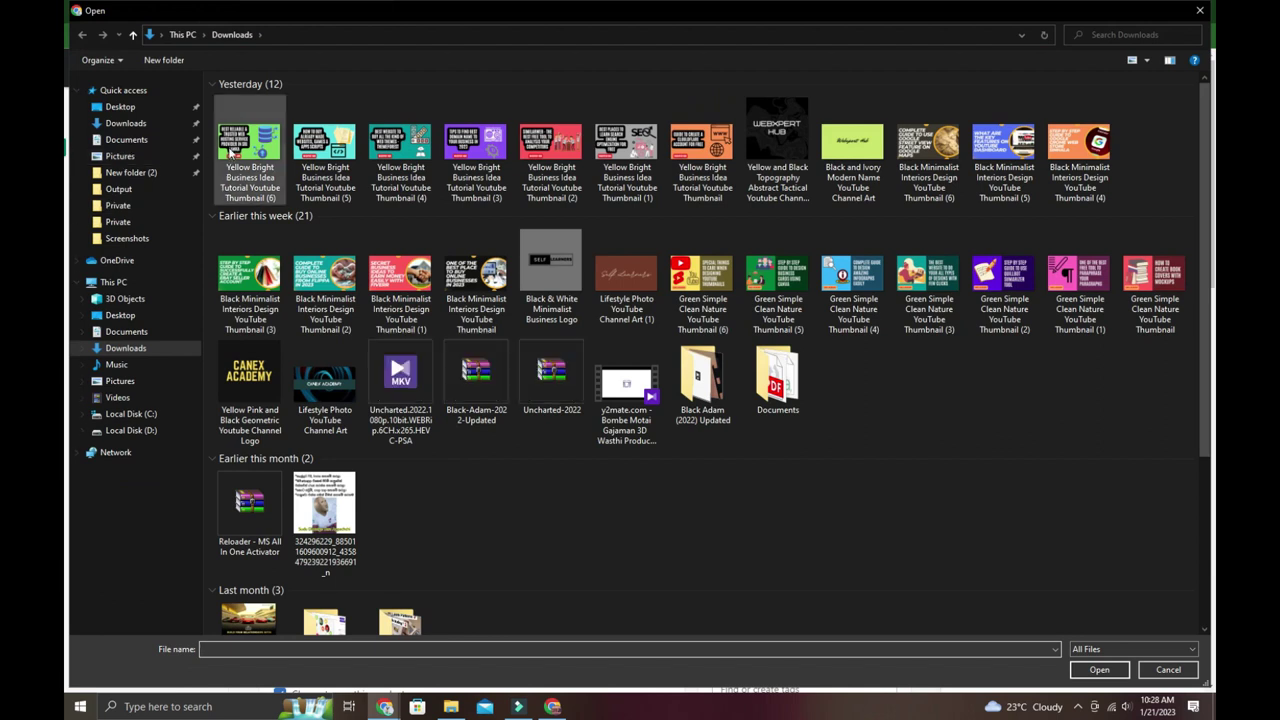
left_click(232, 152)
left_click(1099, 669)
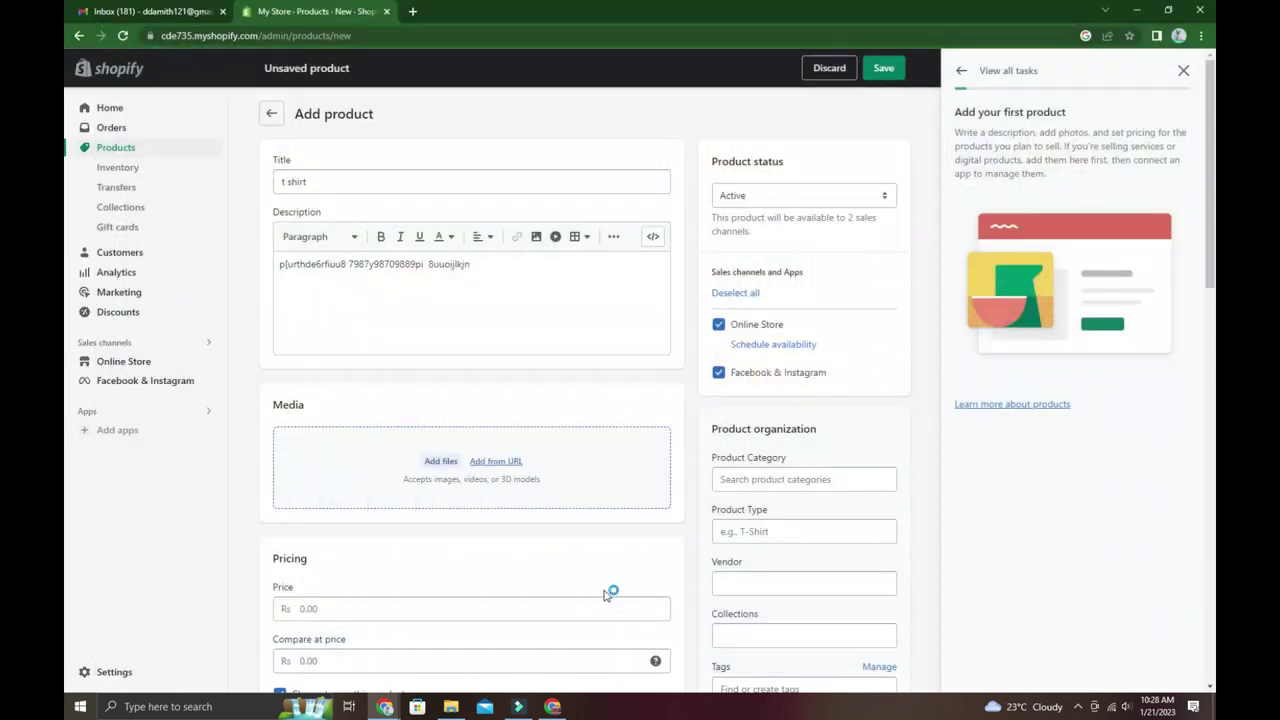
scroll(446, 440, "down", 1)
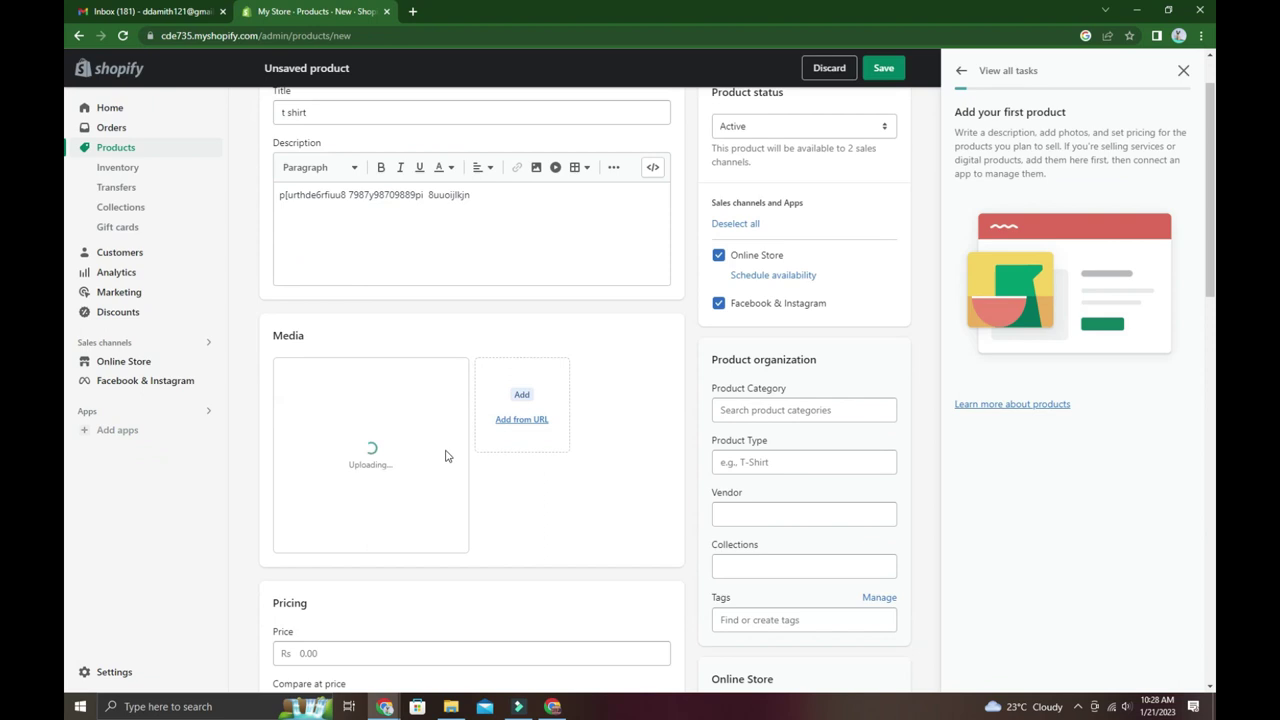
scroll(446, 456, "down", 1)
scroll(426, 443, "down", 1)
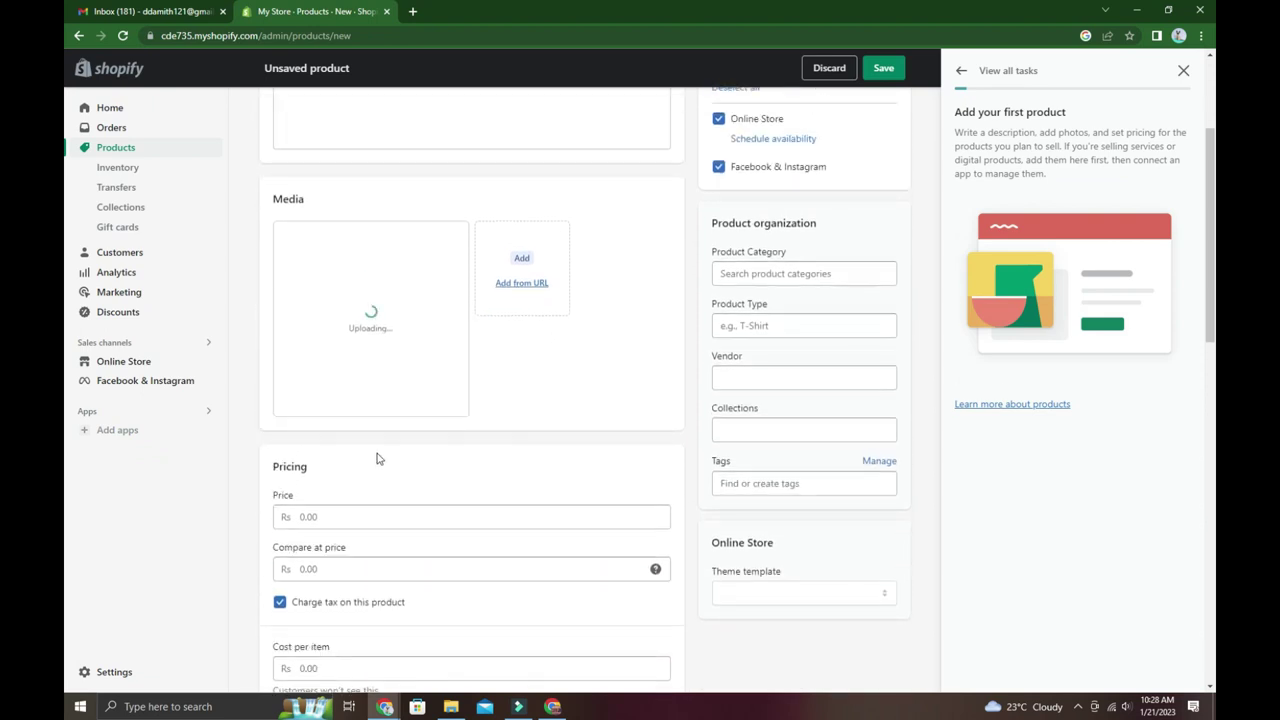
- Set price Rs 10.00, compare-at price Rs 19.99 and cost per item Rs 5.00
left_click(316, 517)
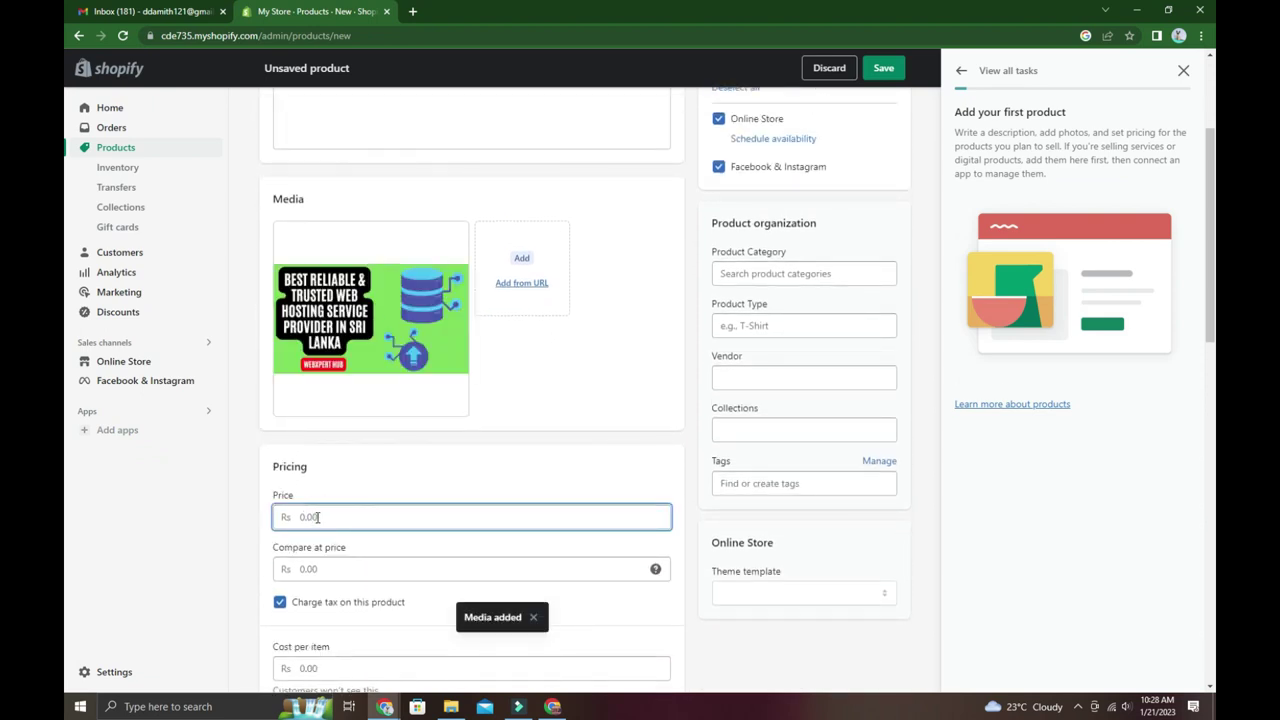
type("10")
left_click(301, 567)
type("19.99")
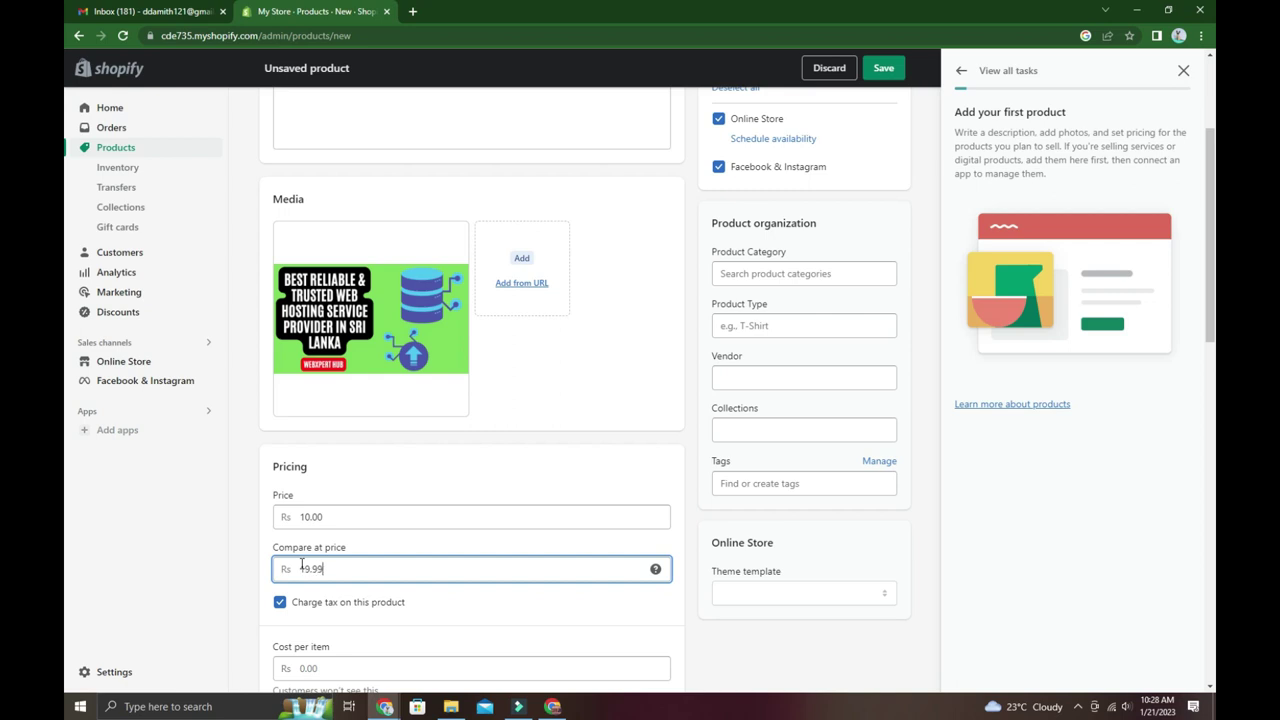
scroll(320, 589, "down", 2)
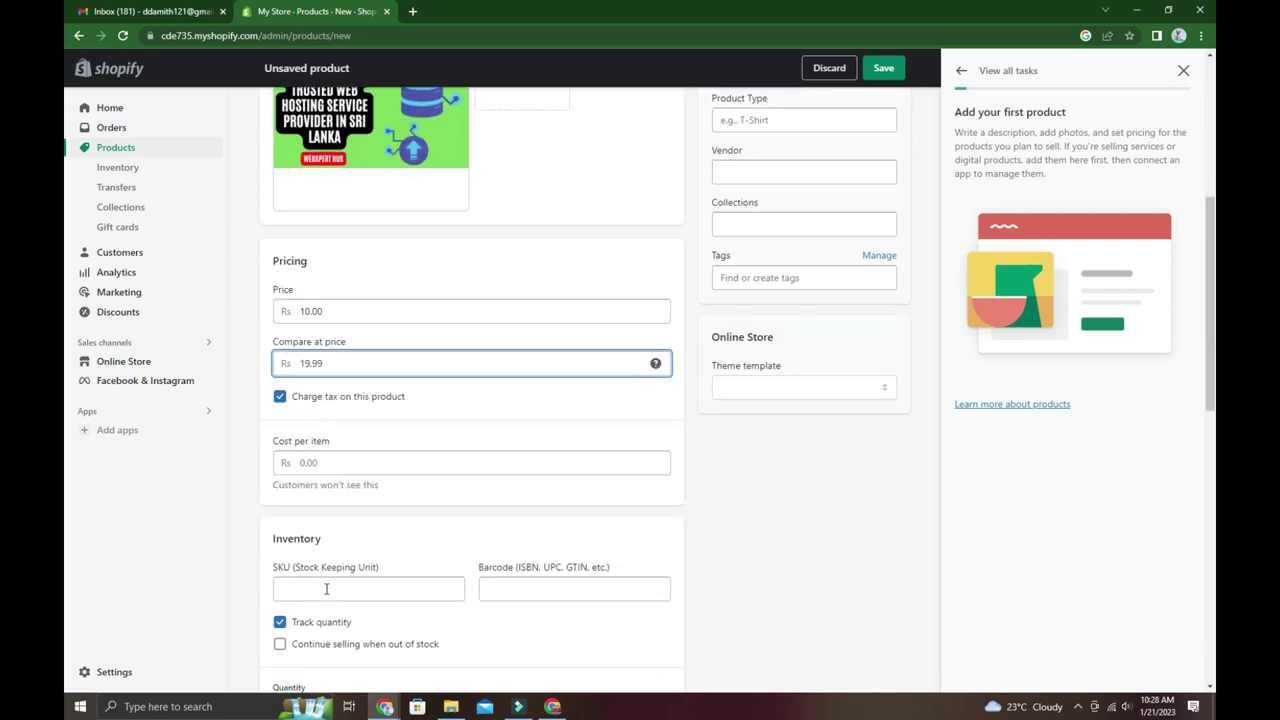
left_click(335, 464)
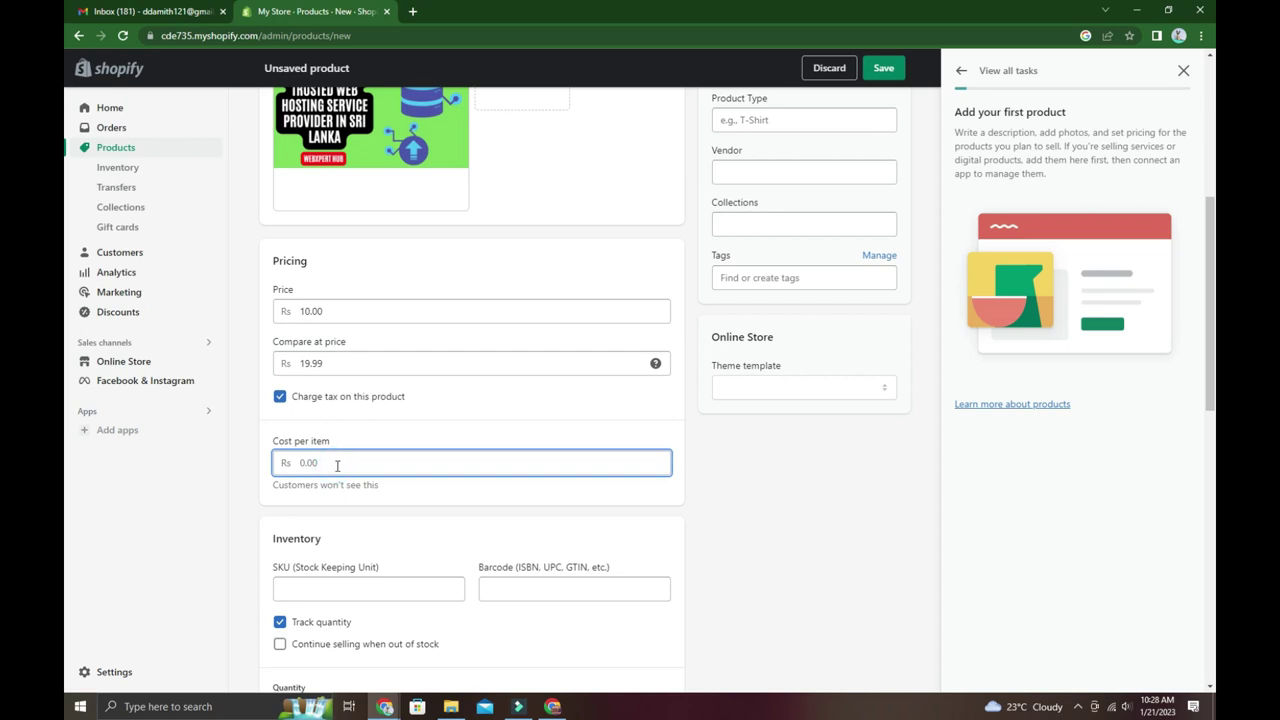
type("5")
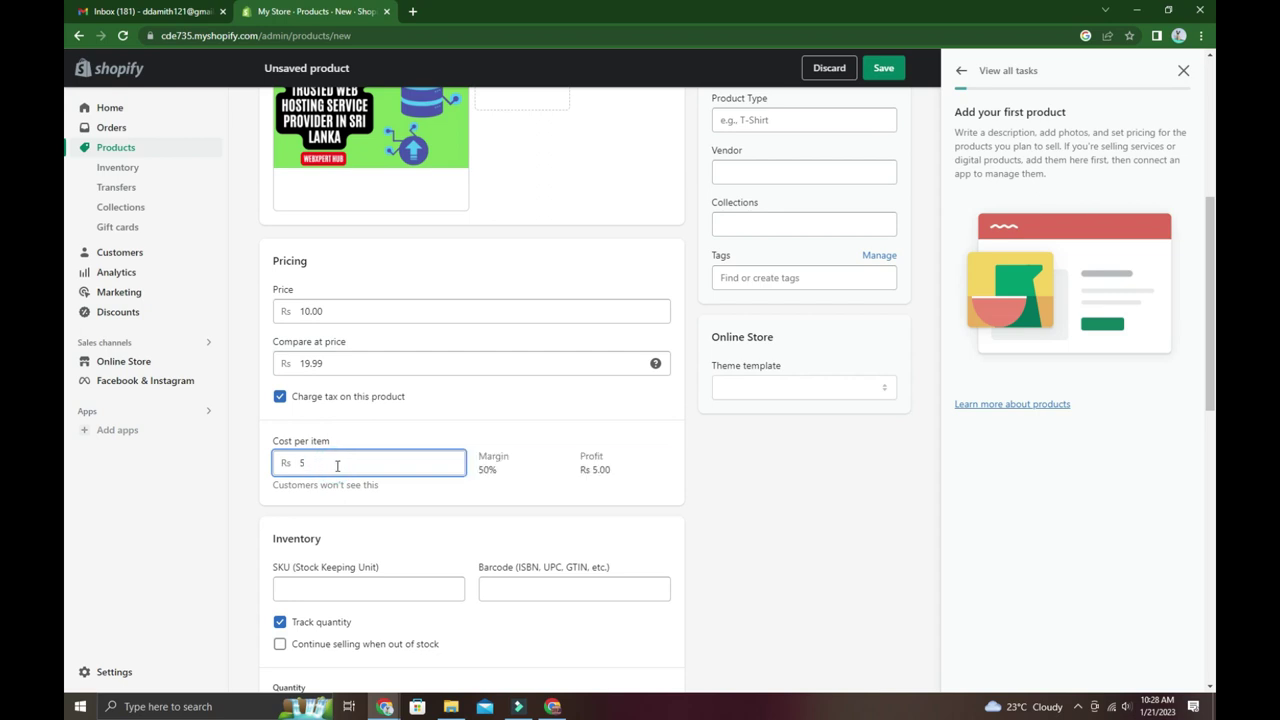
left_click(240, 478)
- Enter SKU 20 for the t shirt
scroll(333, 575, "down", 2)
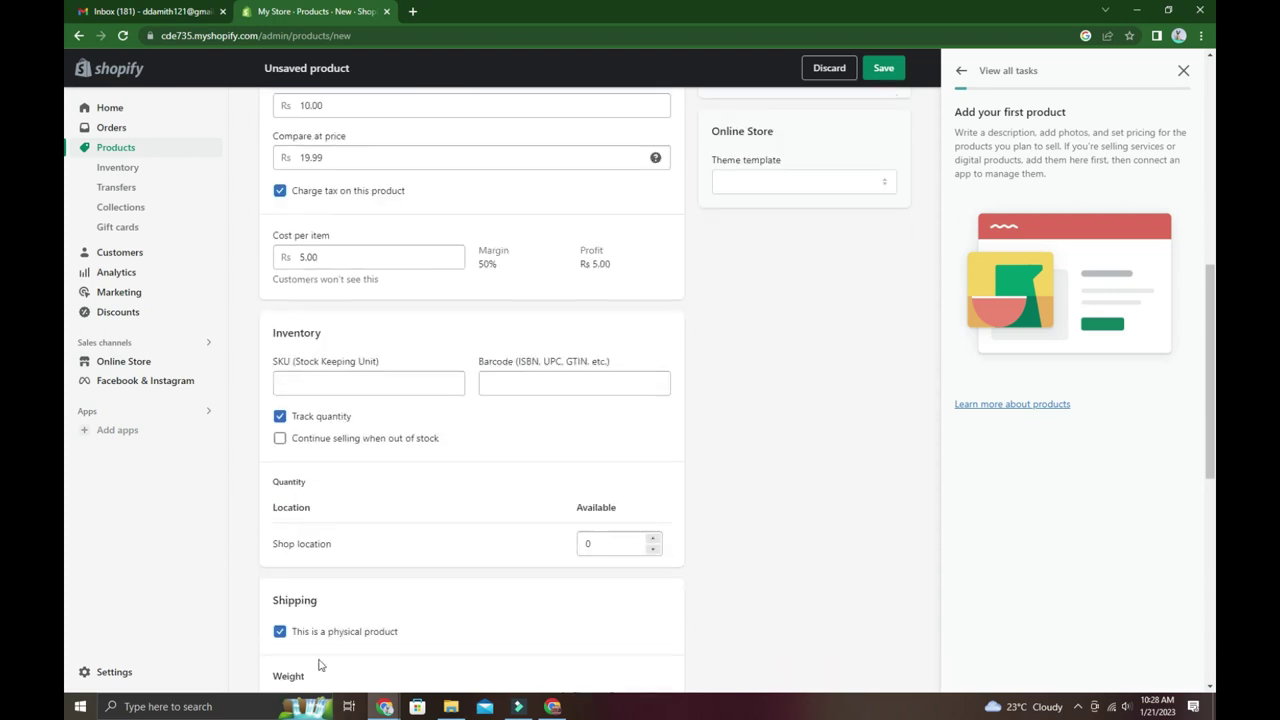
left_click(340, 386)
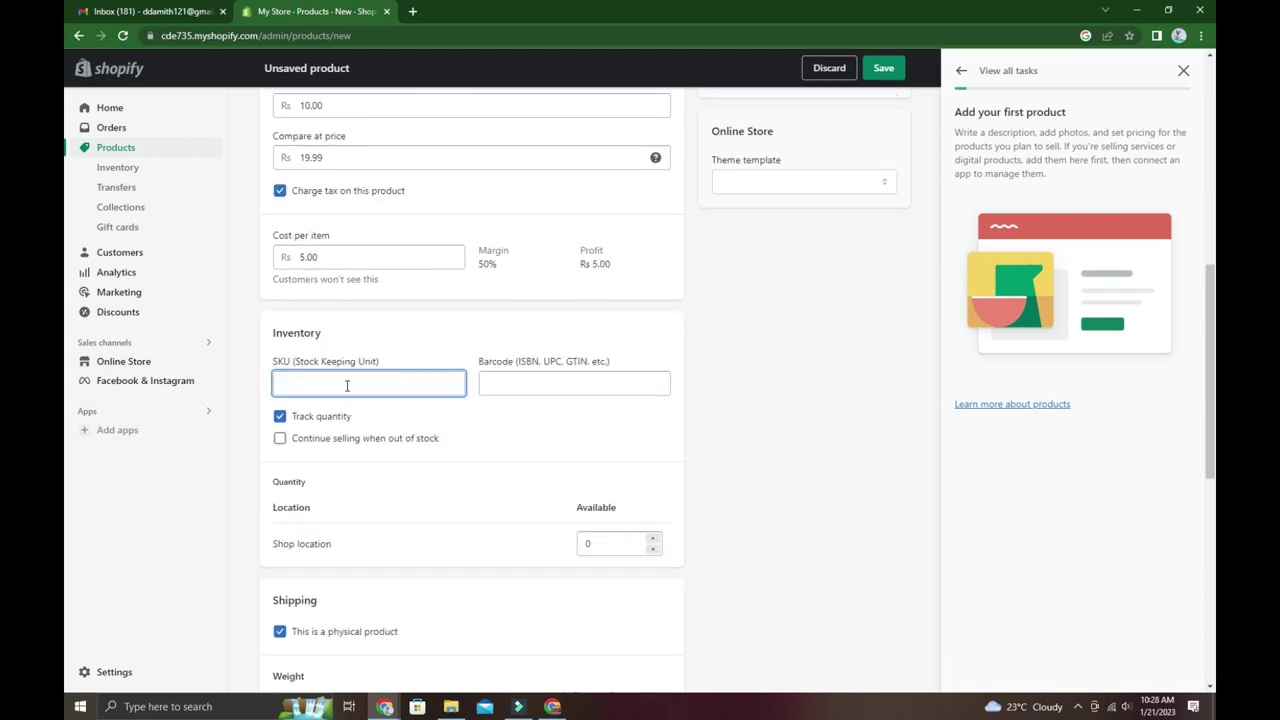
type("20")
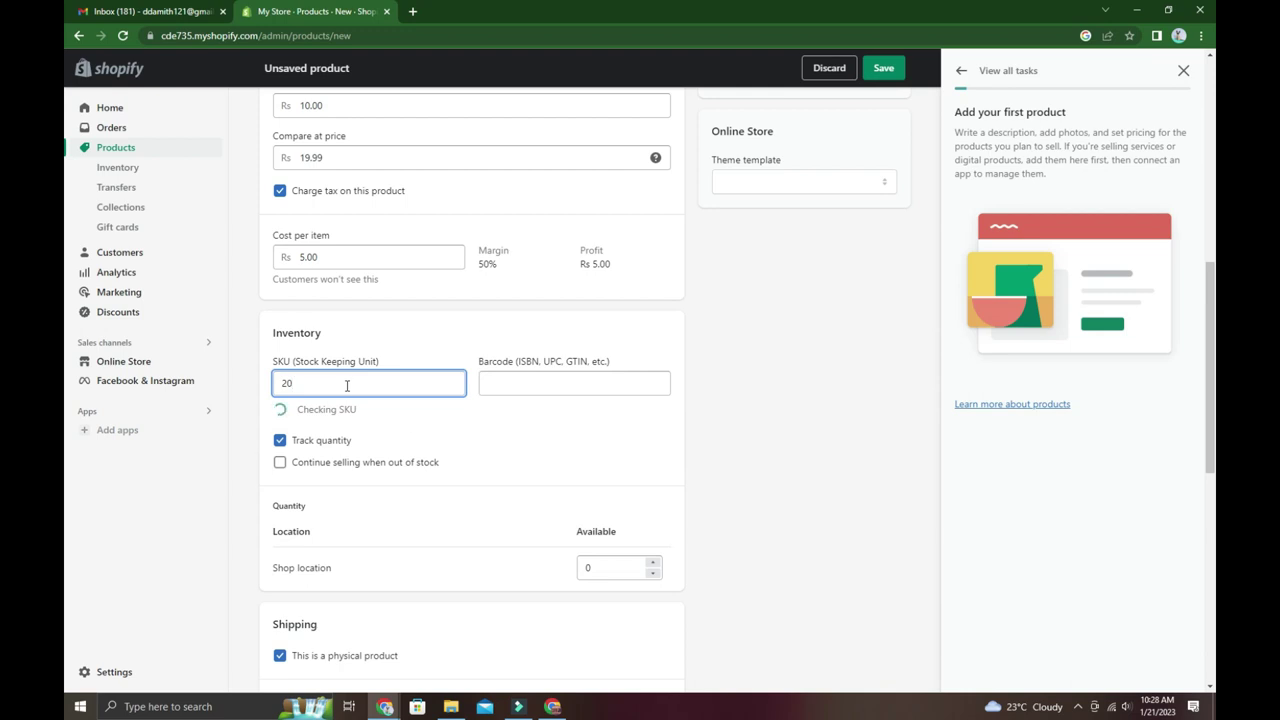
left_click(510, 384)
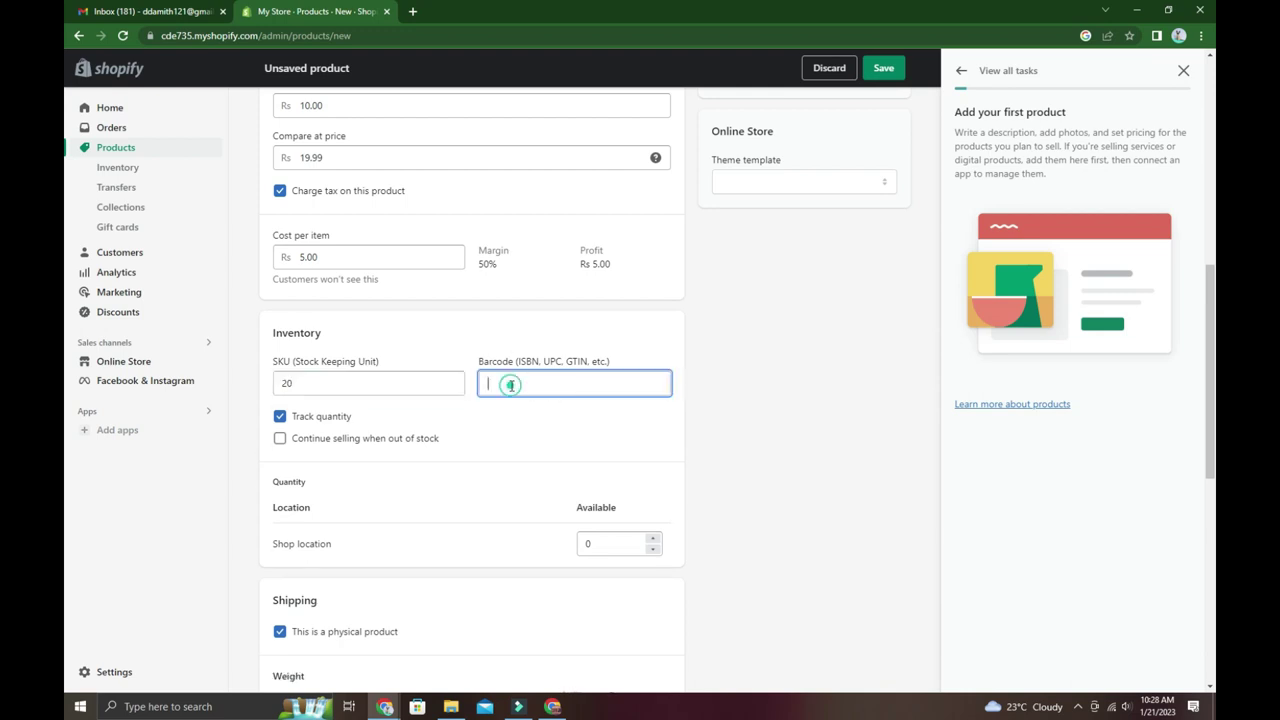
left_click(511, 385)
- Set 20 units available at the Shop location
scroll(290, 450, "down", 2)
scroll(285, 308, "up", 1)
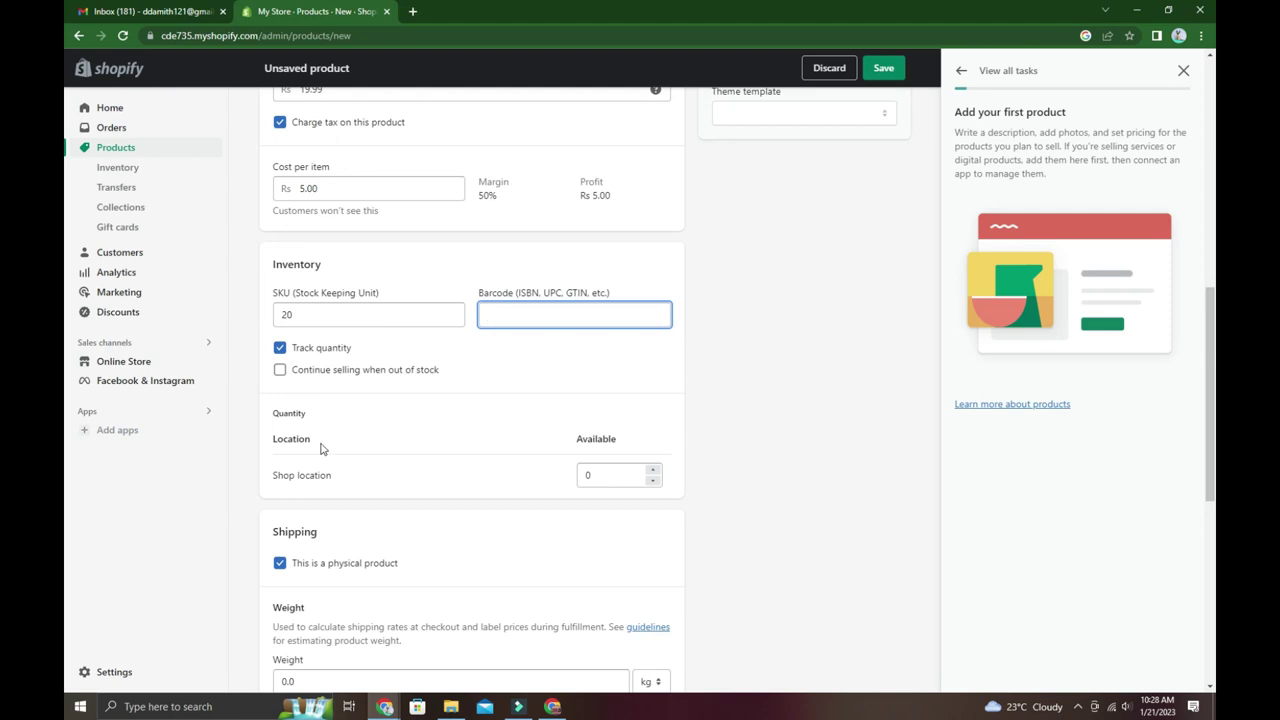
left_click(617, 476)
type("20")
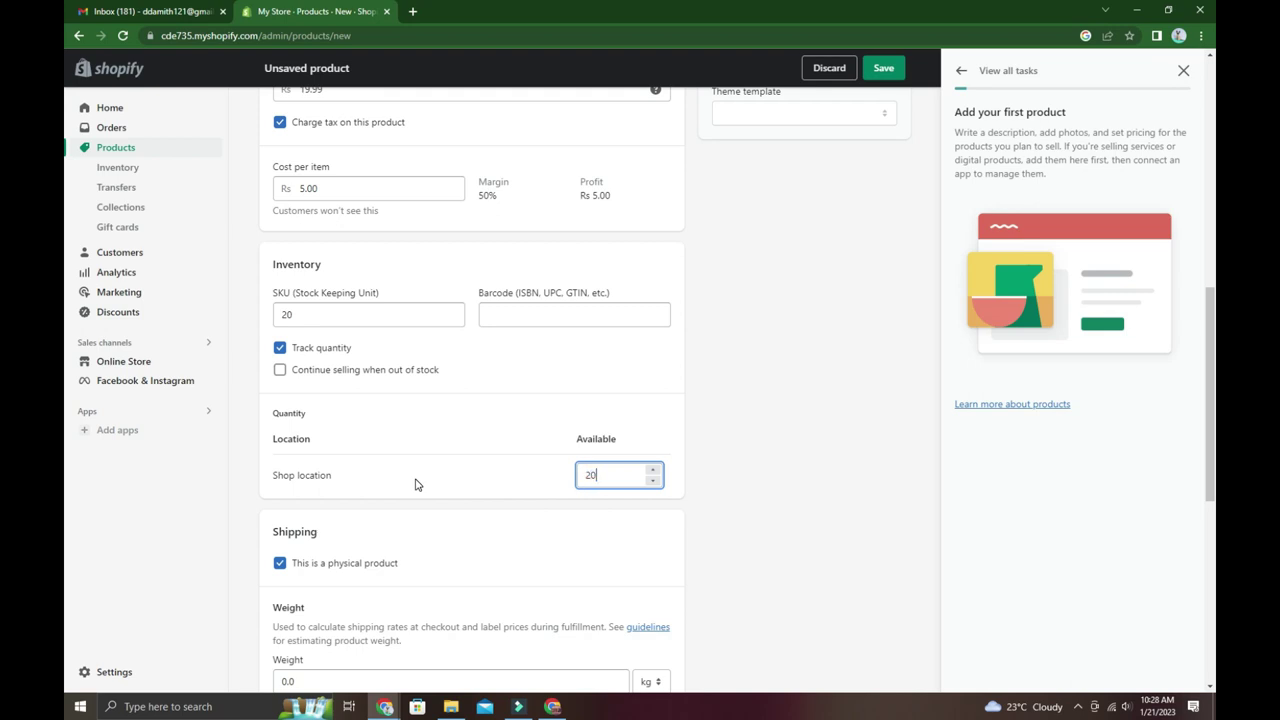
left_click(673, 525)
scroll(768, 534, "down", 4)
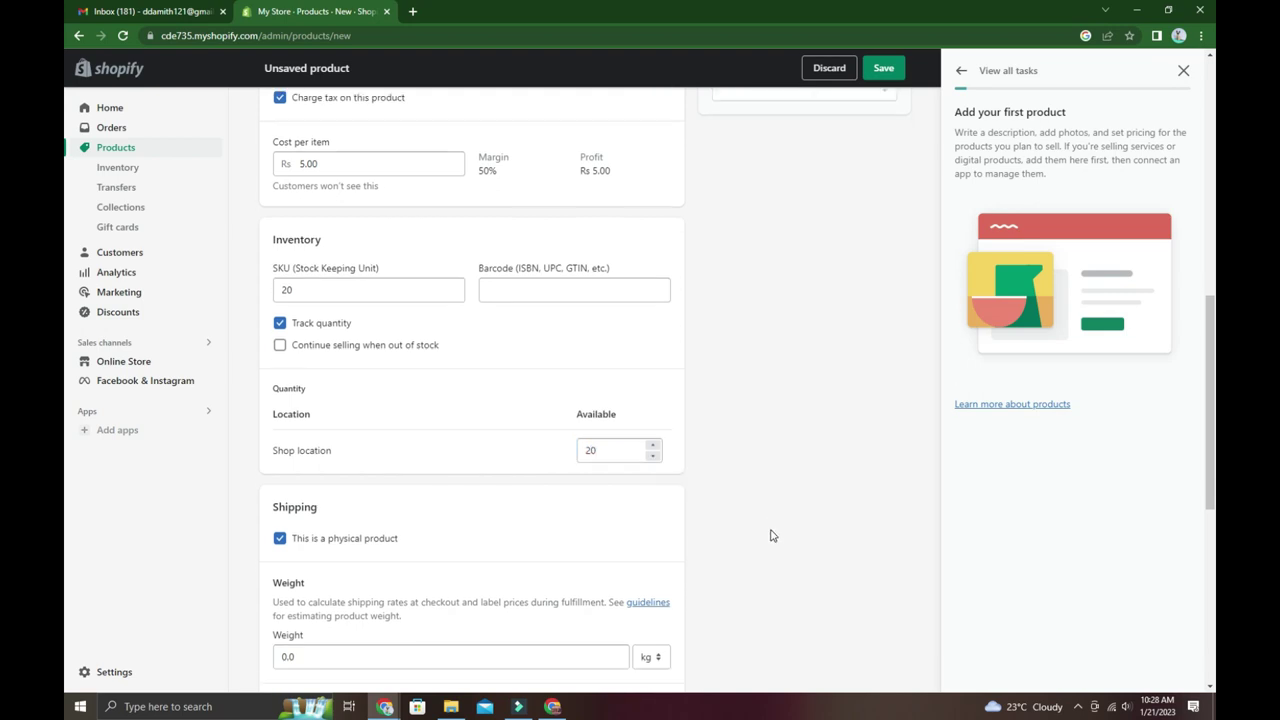
- Pick Sri Lanka from the Country/Region of origin list in customs information
scroll(647, 458, "down", 1)
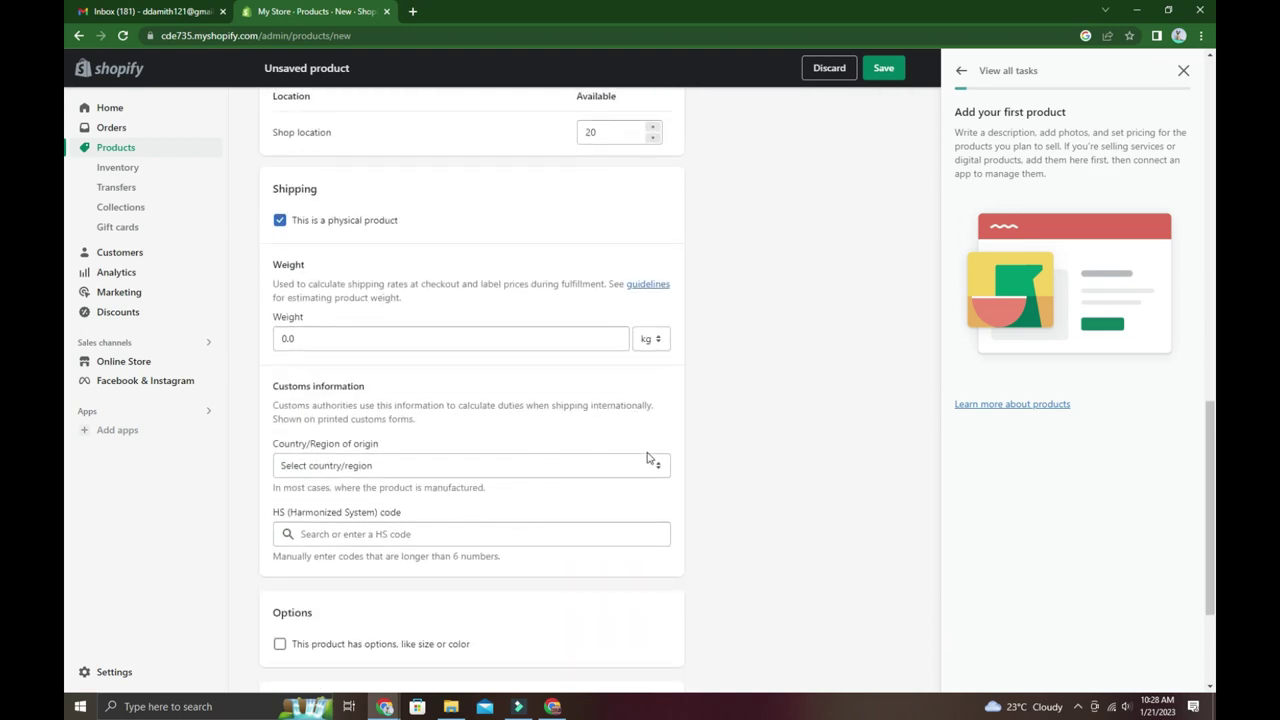
left_click(347, 334)
left_click(316, 470)
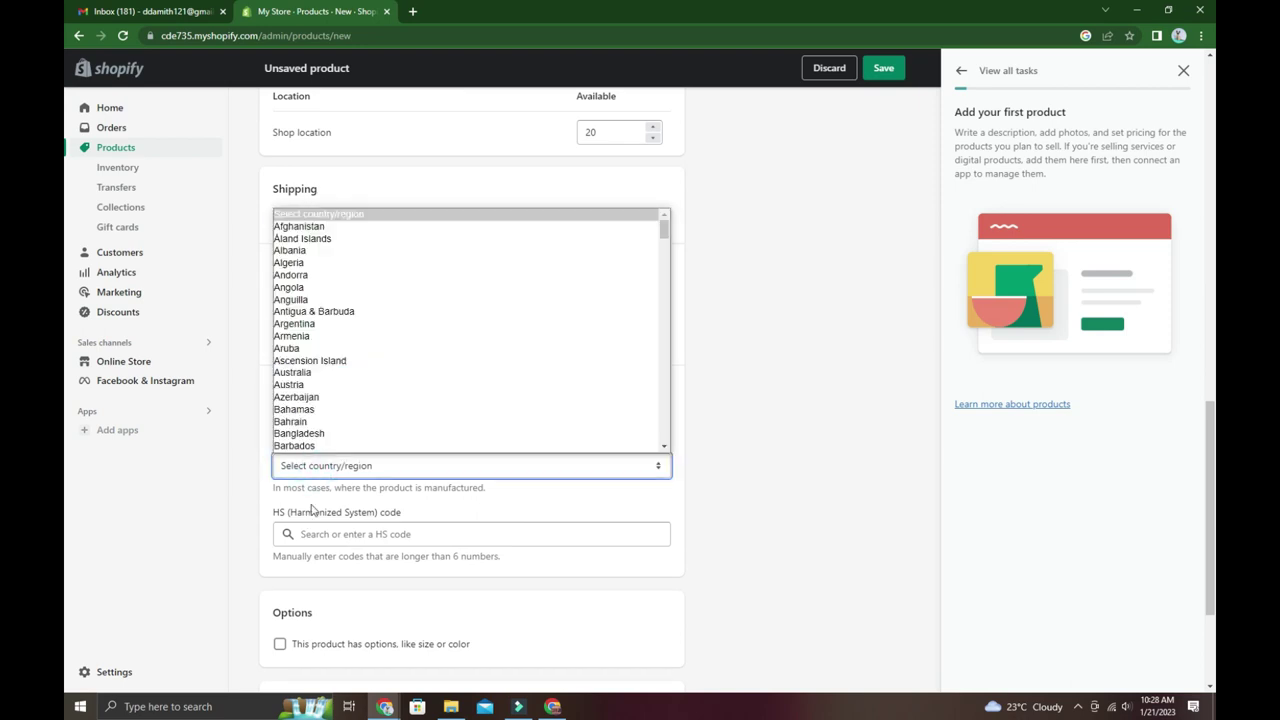
type("s")
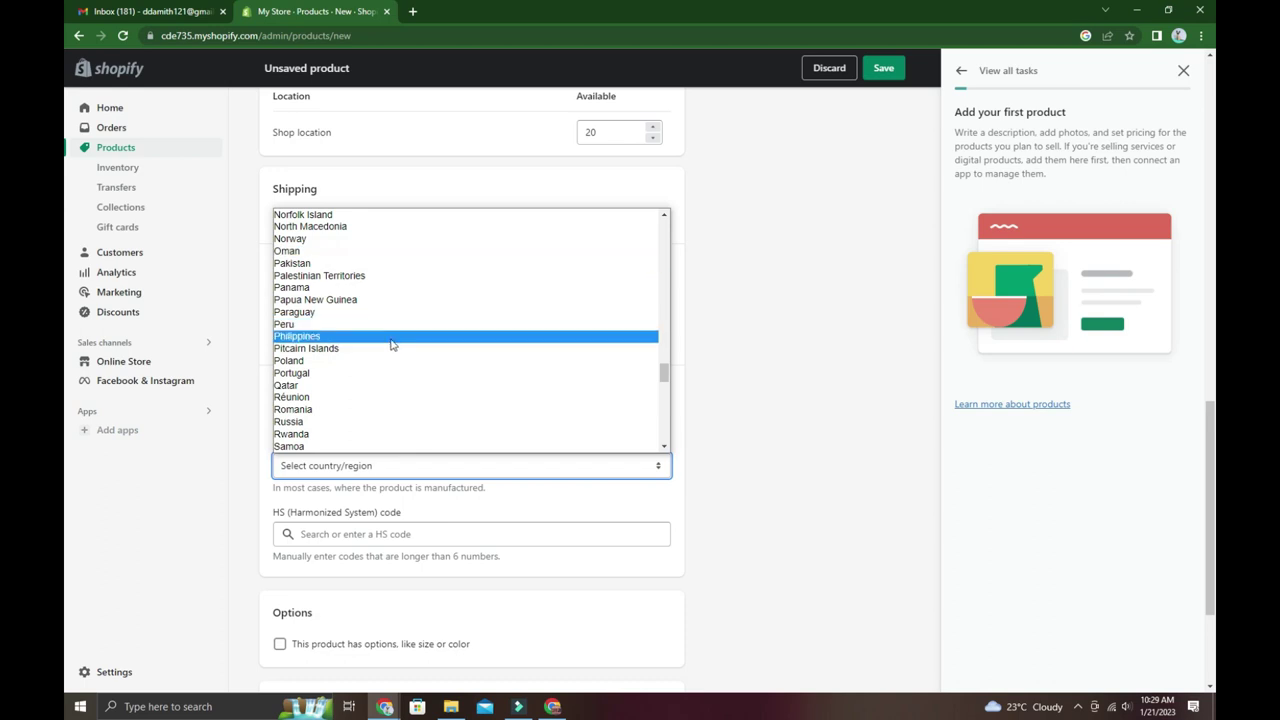
scroll(405, 380, "down", 3)
scroll(405, 380, "down", 3)
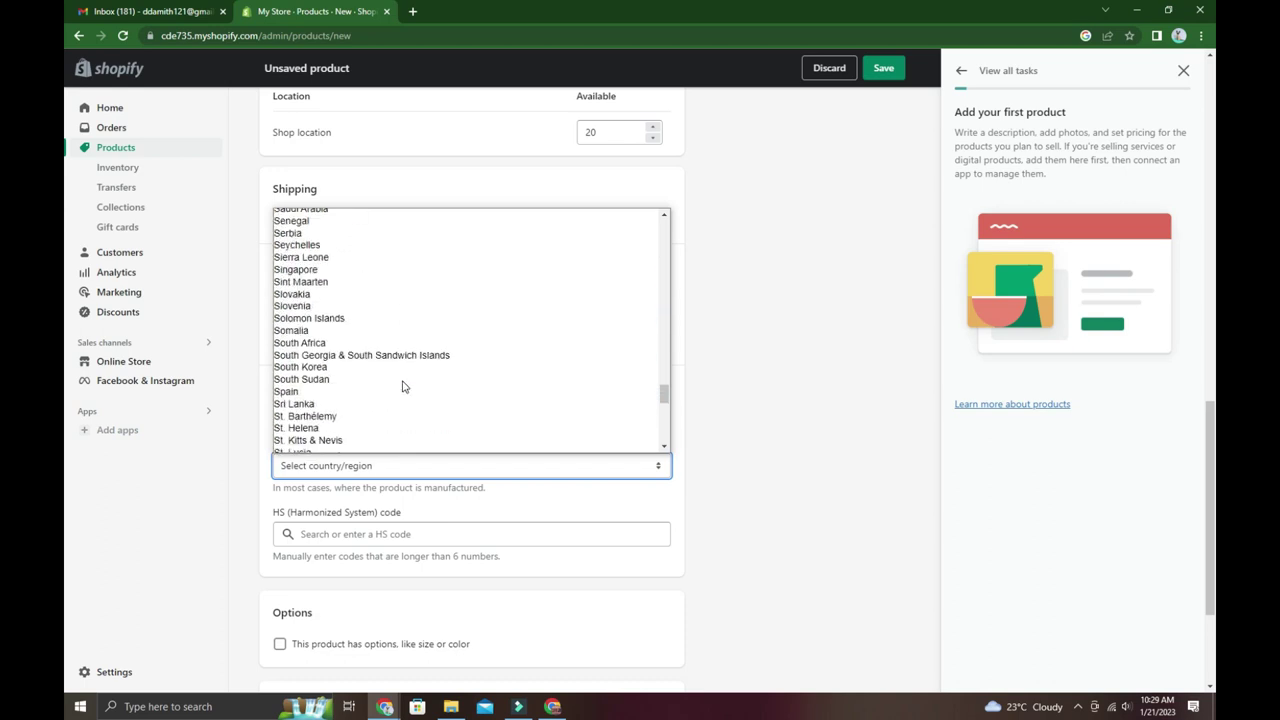
left_click(325, 405)
scroll(276, 503, "down", 1)
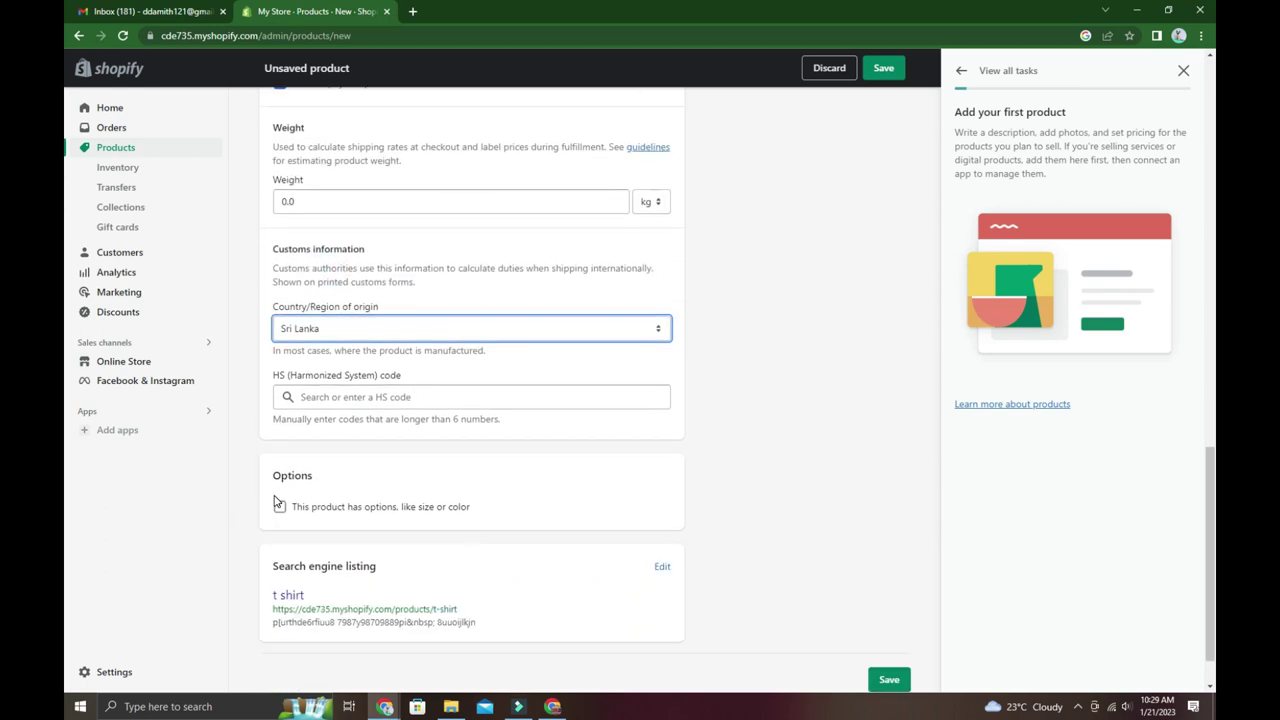
left_click(318, 398)
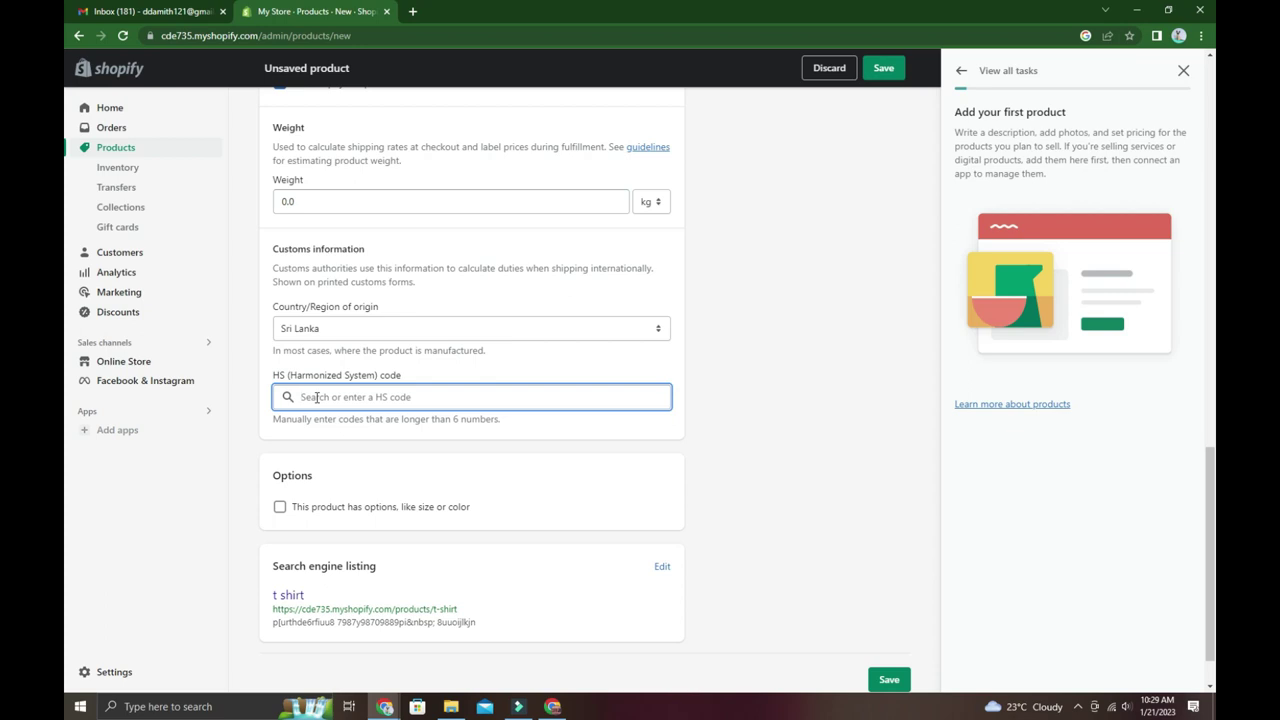
scroll(334, 403, "down", 1)
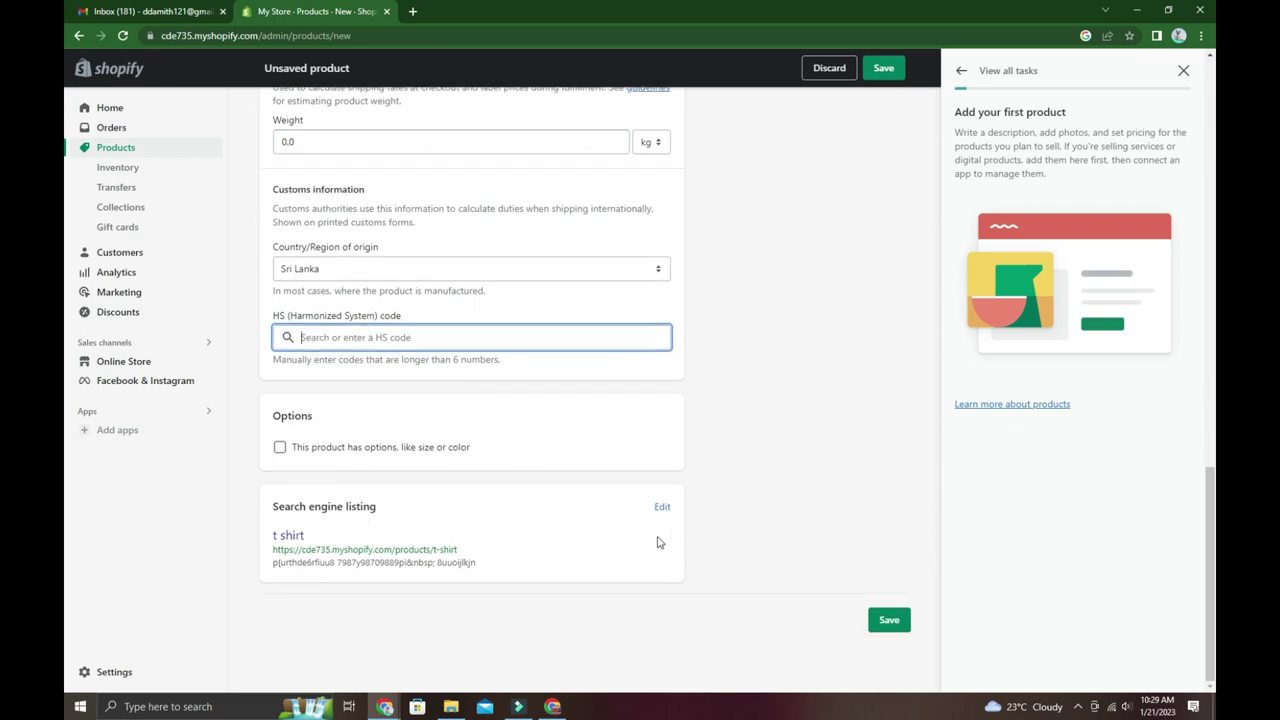
- Save the t shirt product and go back to the store setup guide
left_click(893, 621)
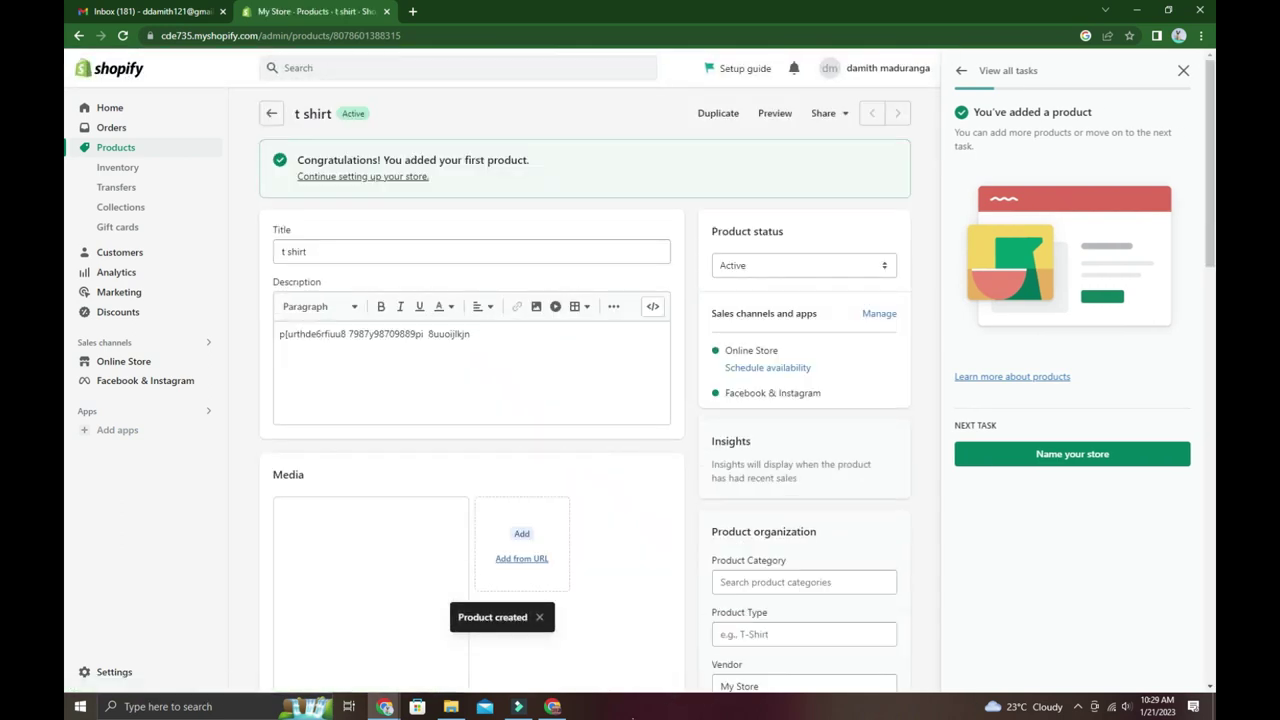
left_click(385, 187)
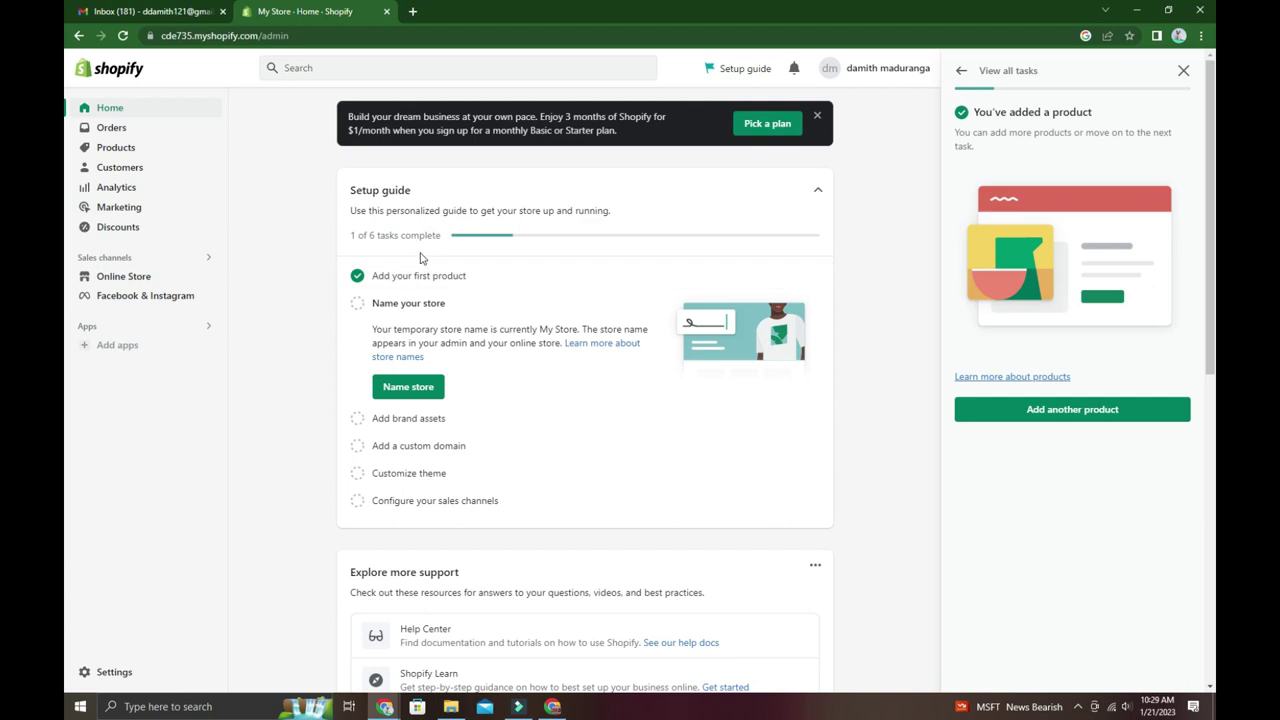
- Replace the store name 'My Store' with 'winzal market' and copy the new name
left_click(394, 392)
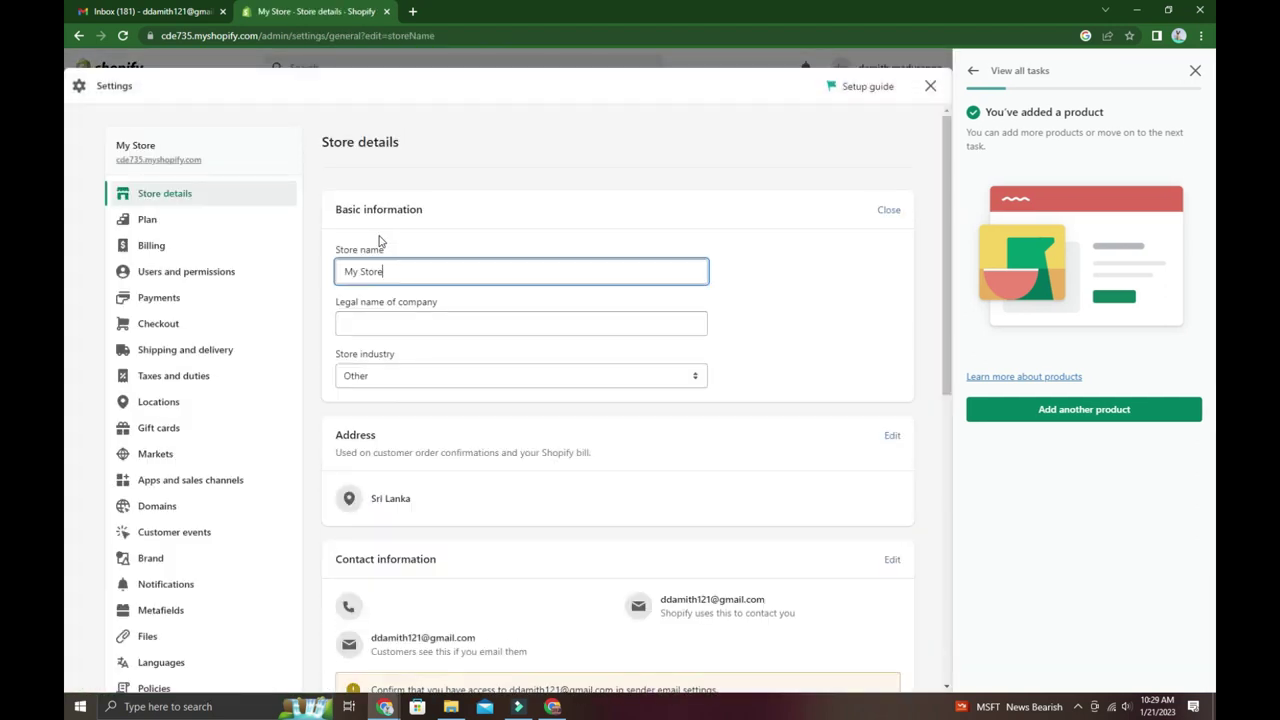
left_click_drag(400, 272, 318, 282)
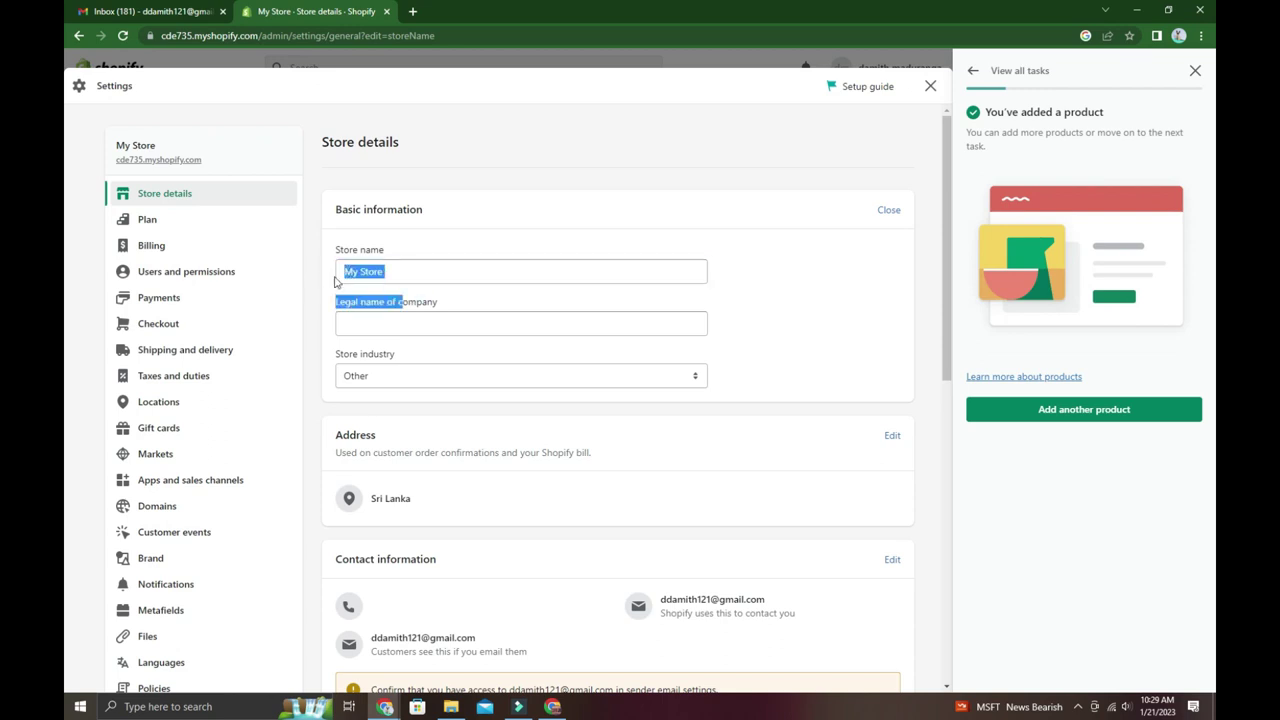
left_click_drag(400, 272, 318, 282)
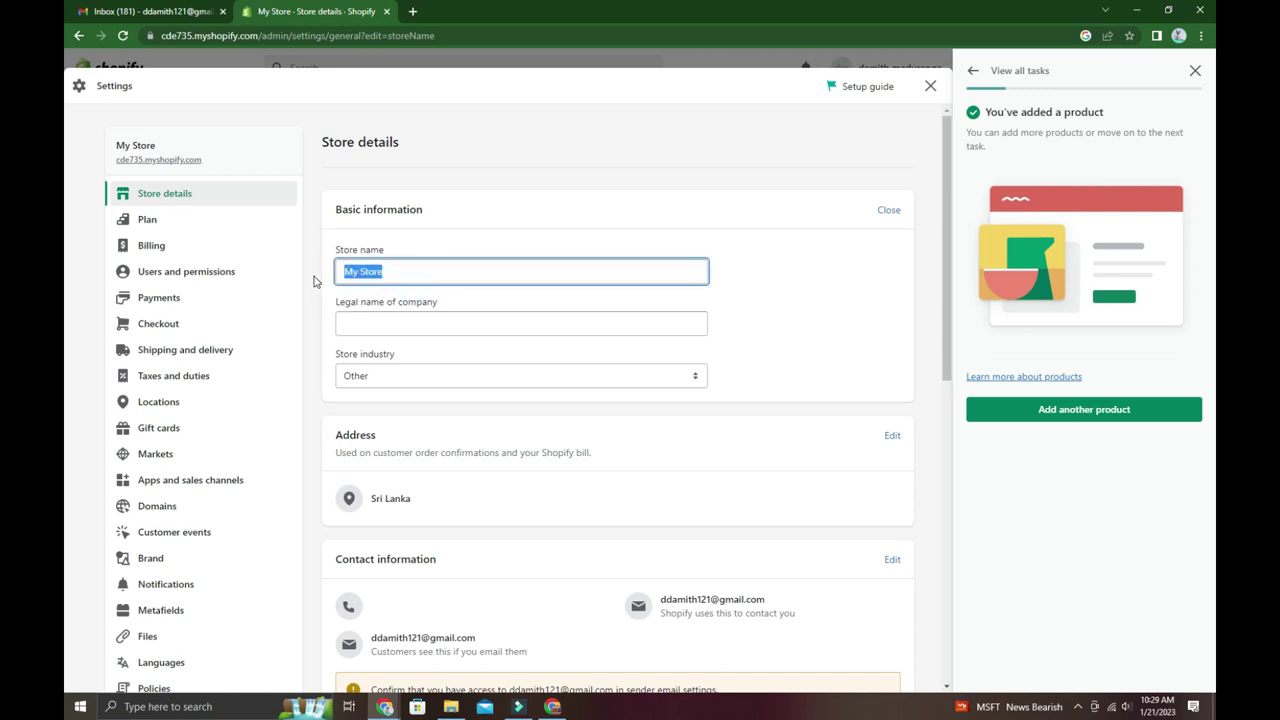
type("W")
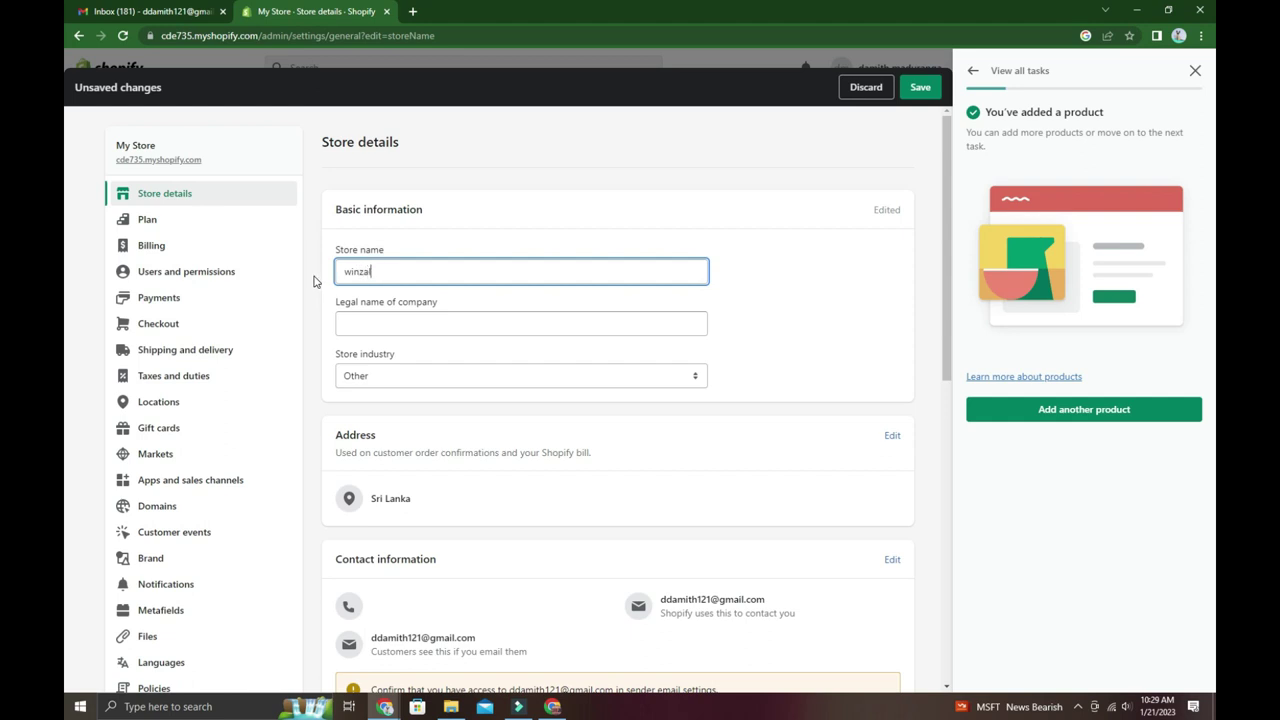
type("market")
left_click_drag(404, 262, 326, 289)
key("ctrl+c")
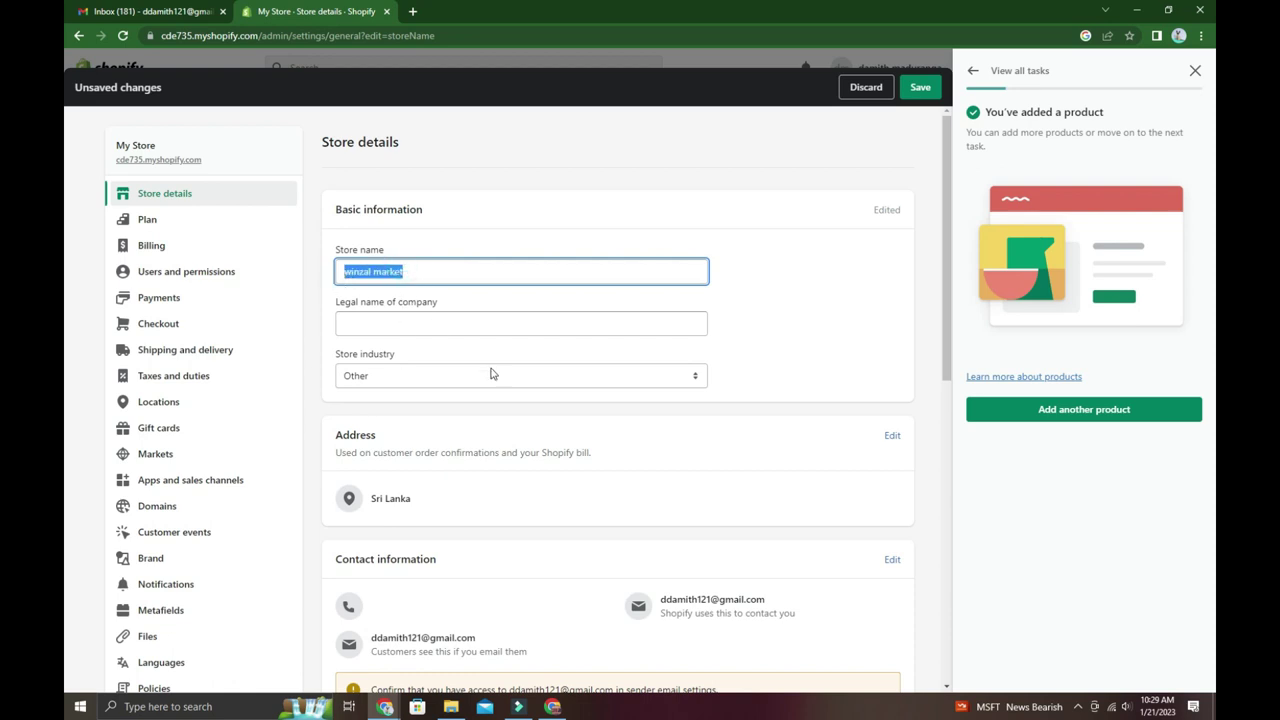
- Paste 'winzal market' as the company's legal name and choose Services as store industry
left_click(366, 320)
key("ctrl+v")
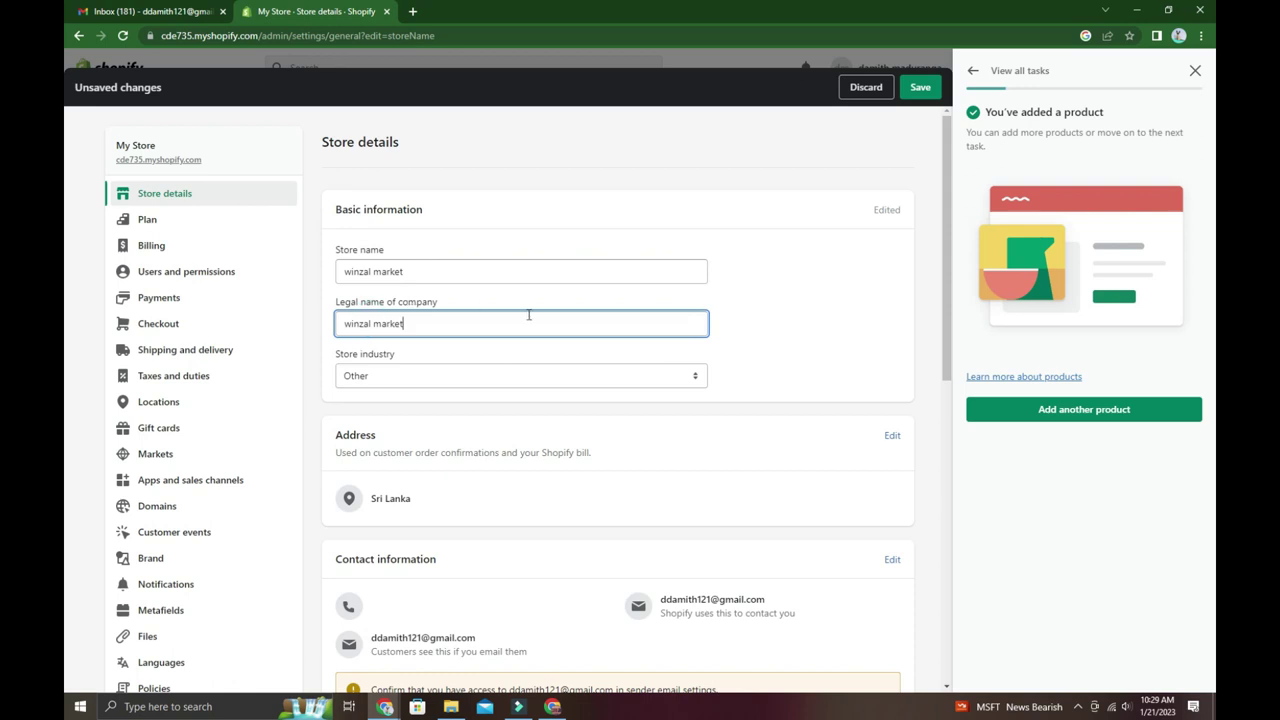
scroll(500, 377, "down", 1)
scroll(500, 377, "down", 1)
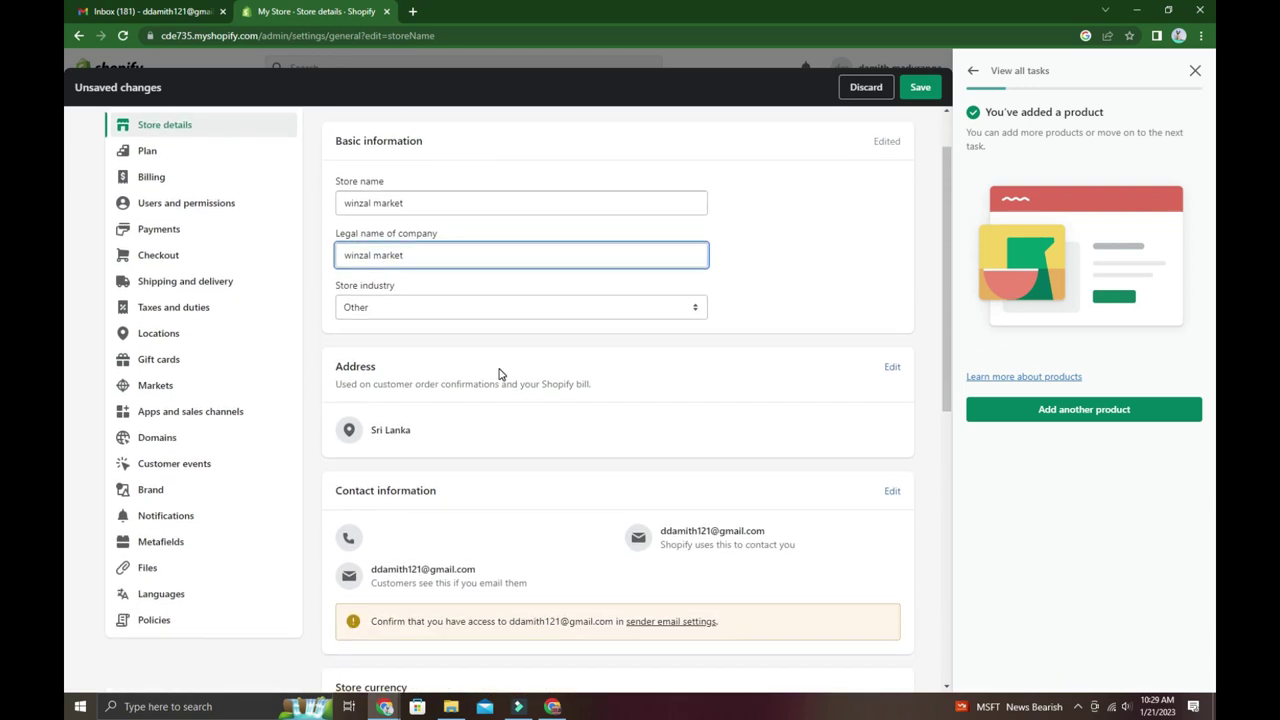
left_click(468, 308)
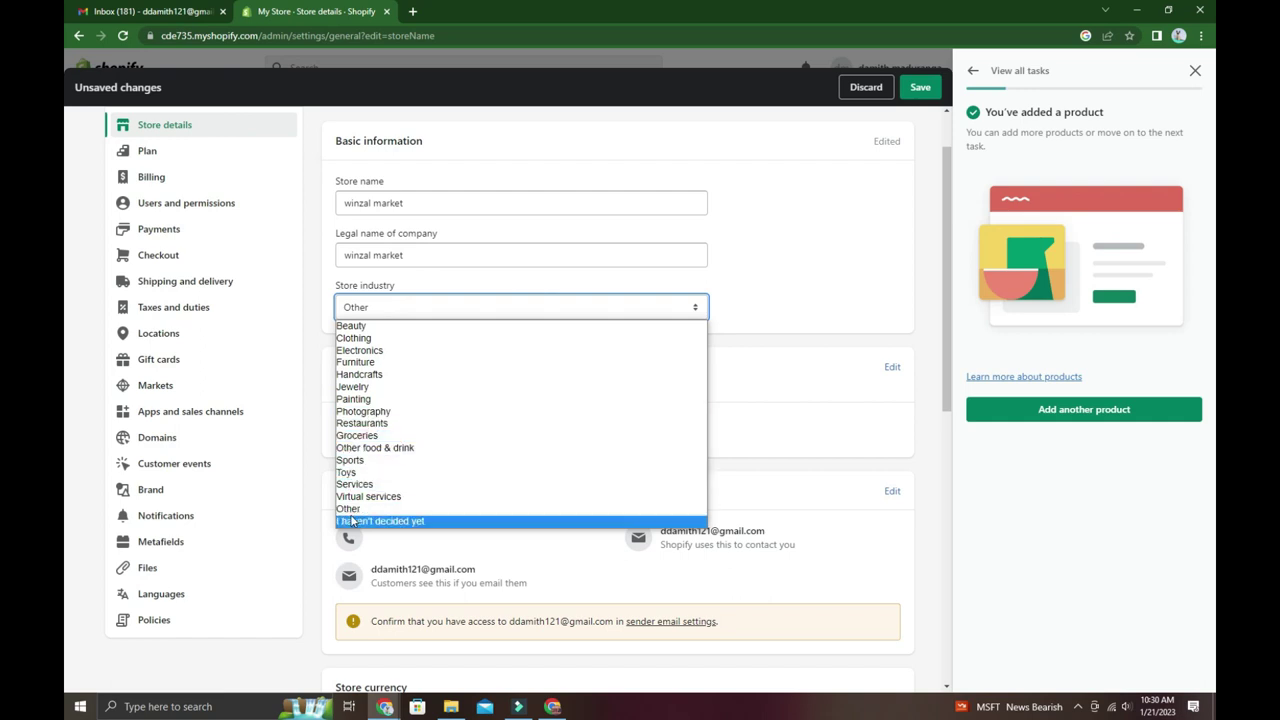
left_click(358, 484)
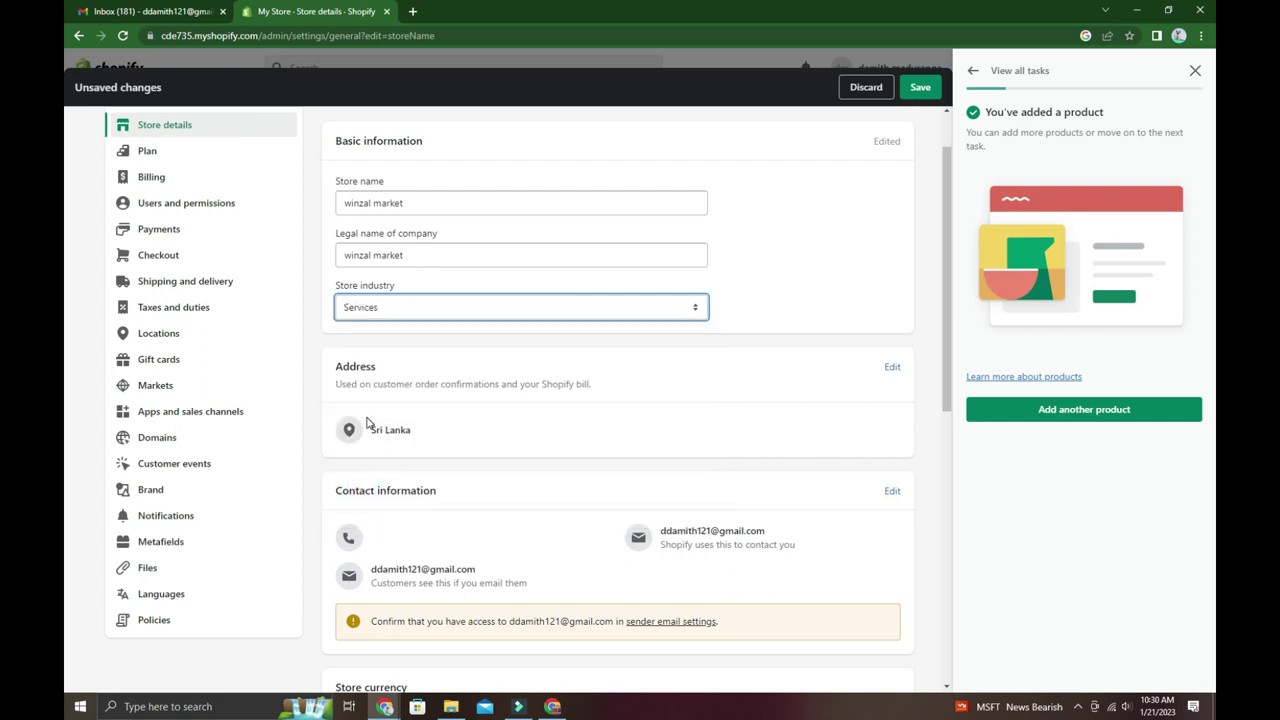
- Save the updated store details
scroll(370, 436, "down", 1)
scroll(720, 451, "down", 1)
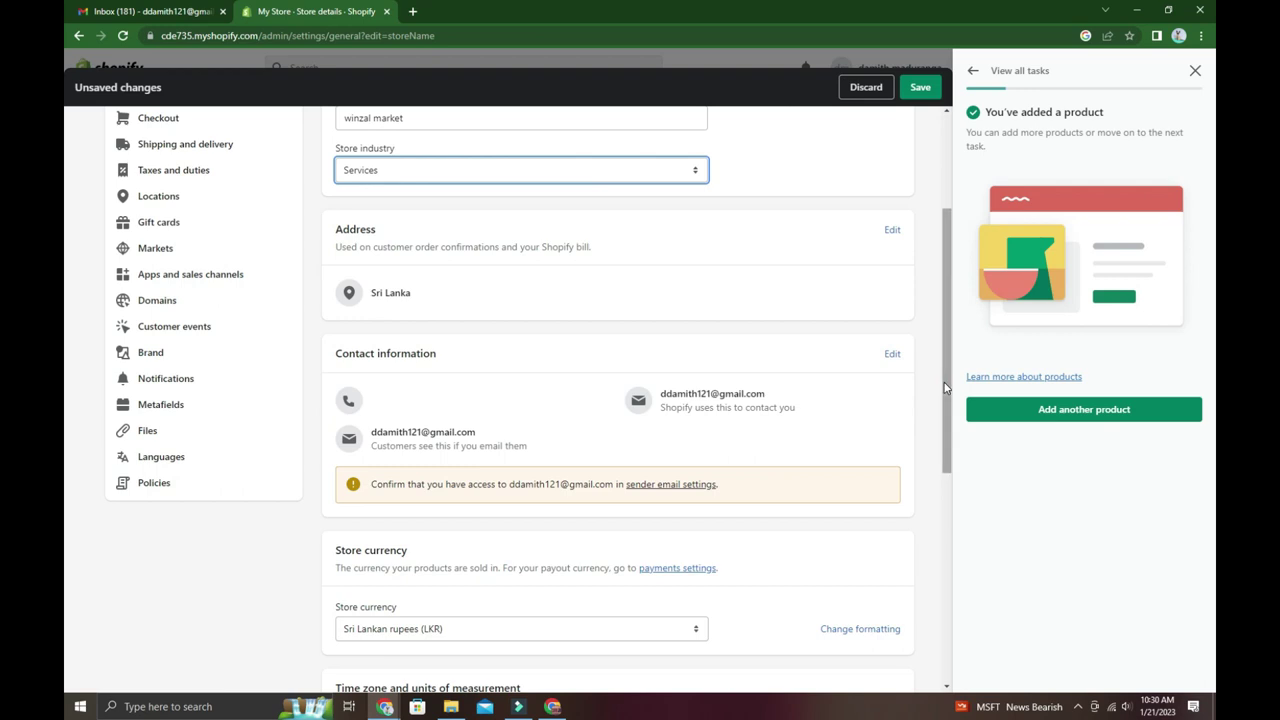
left_click_drag(938, 378, 968, 625)
left_click(900, 599)
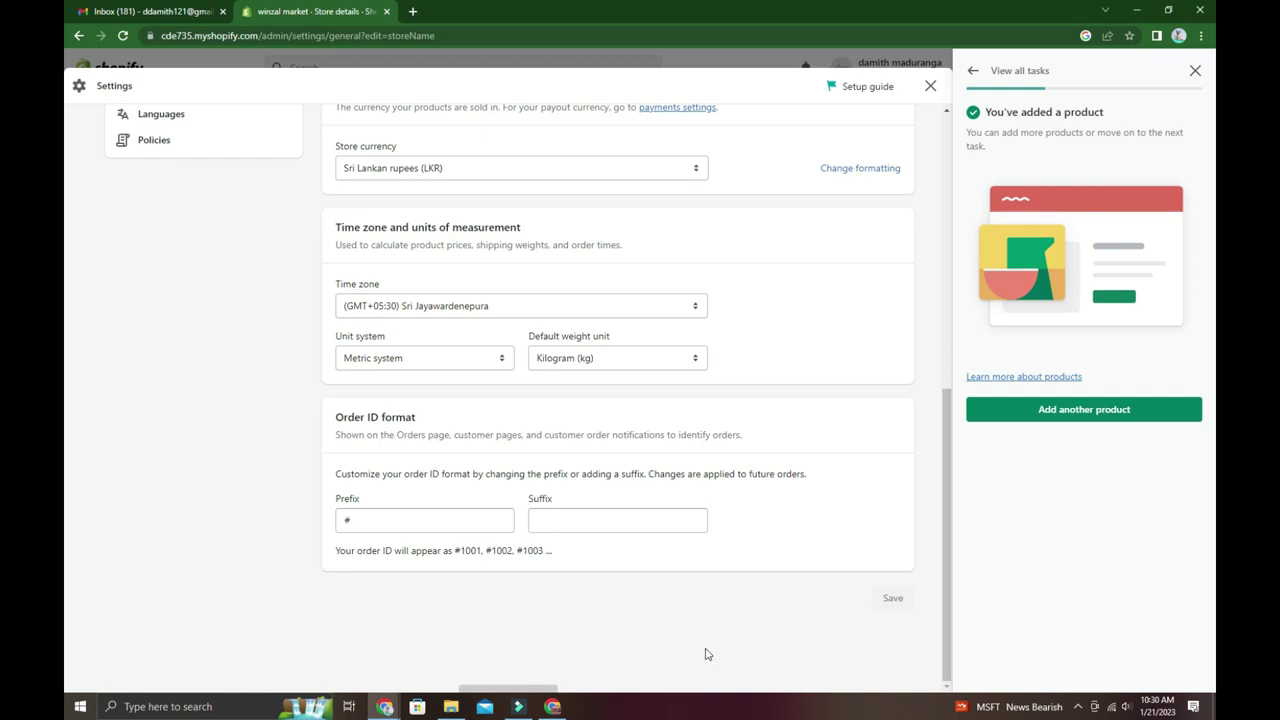
- Close the Setup guide panel and Settings overlay to show 2 of 6 tasks done
left_click(1195, 70)
left_click(1194, 86)
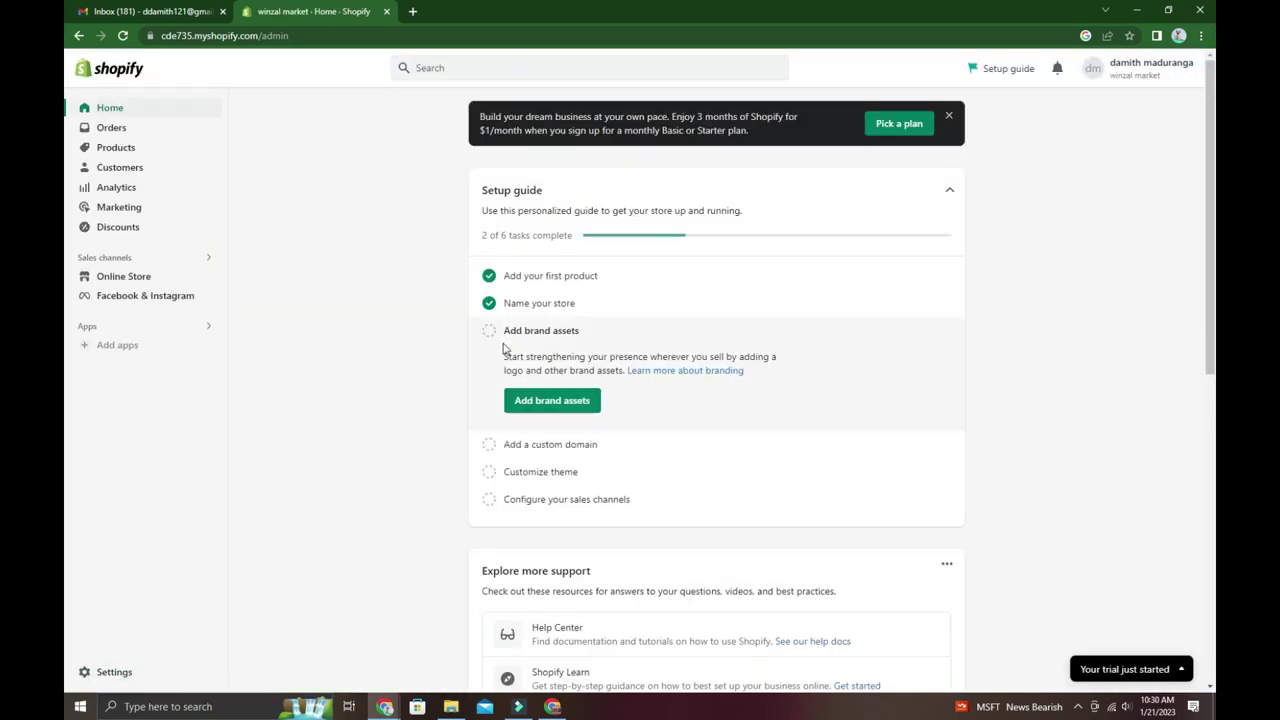
scroll(463, 400, "down", 2)
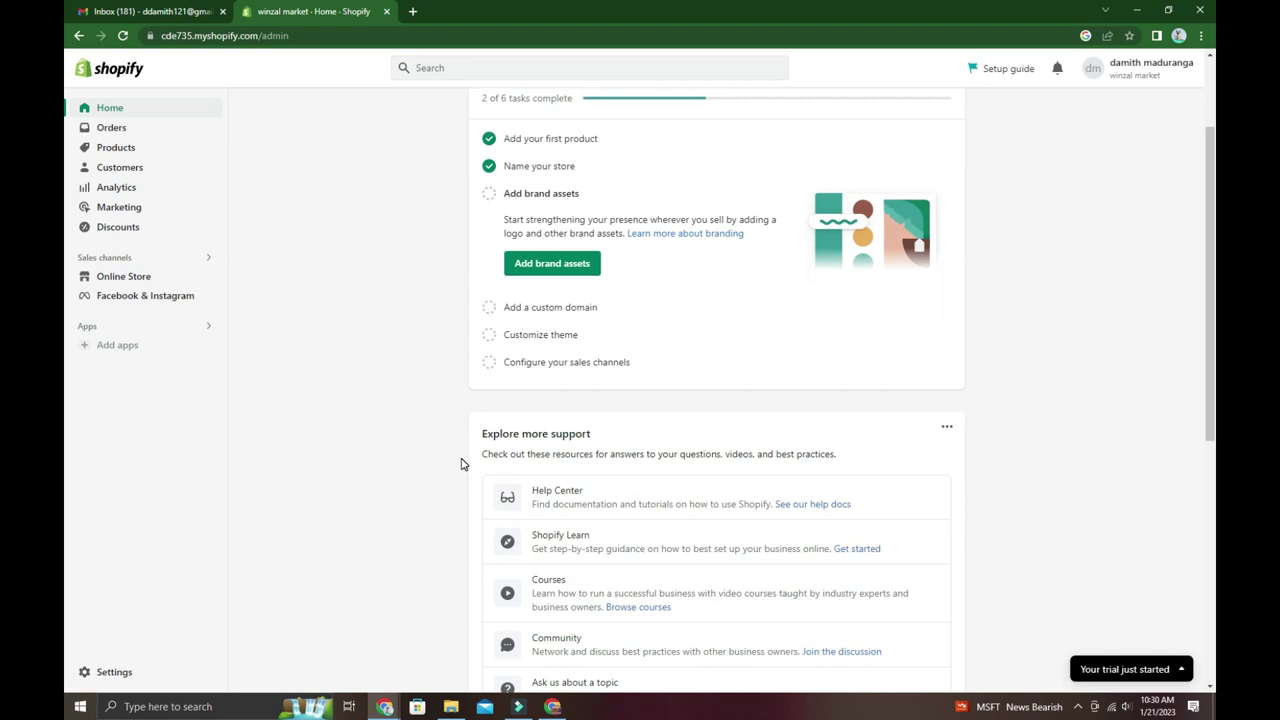